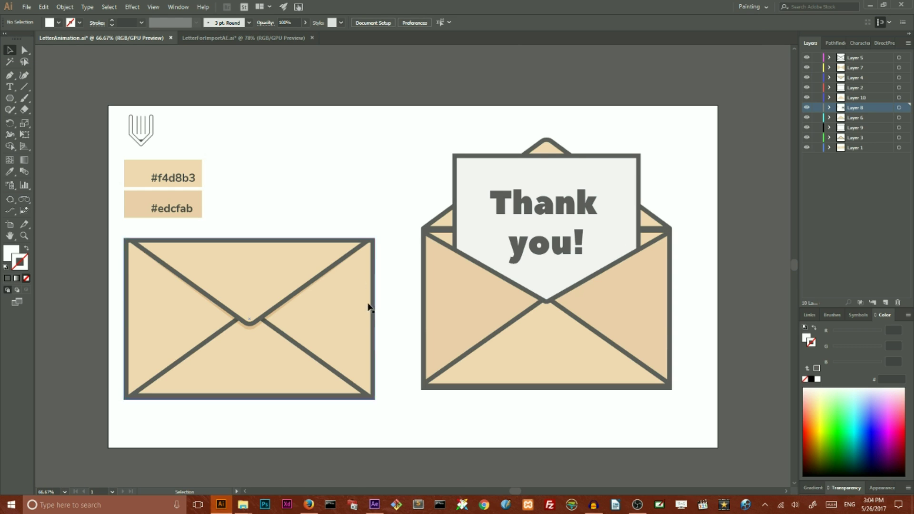
# Rewind Comp 1 to frame 0 and preview the envelope opening and letter rising.
pyautogui.click(374, 505)
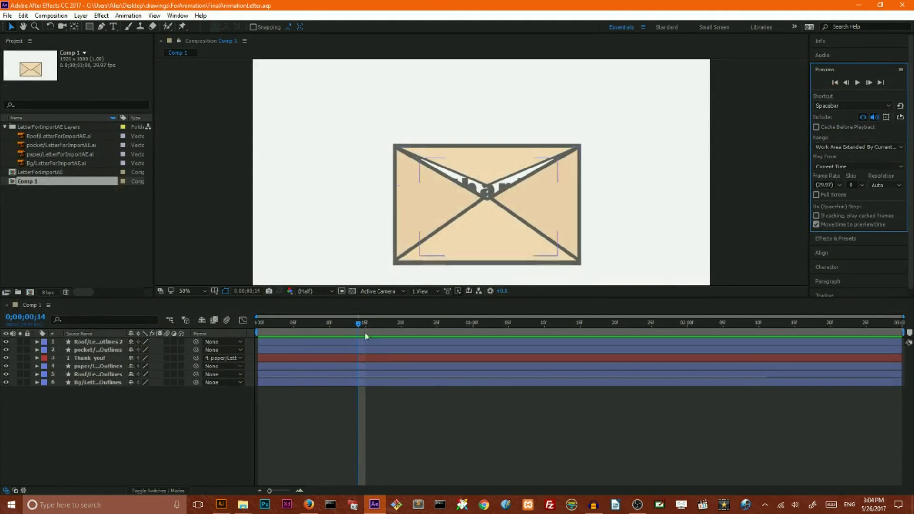
pyautogui.moveTo(362, 326); pyautogui.dragTo(240, 329)
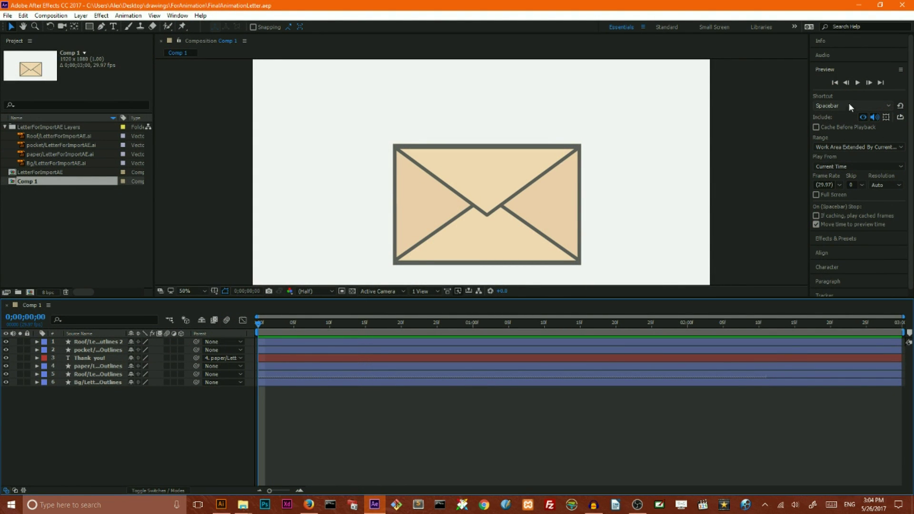
pyautogui.click(857, 83)
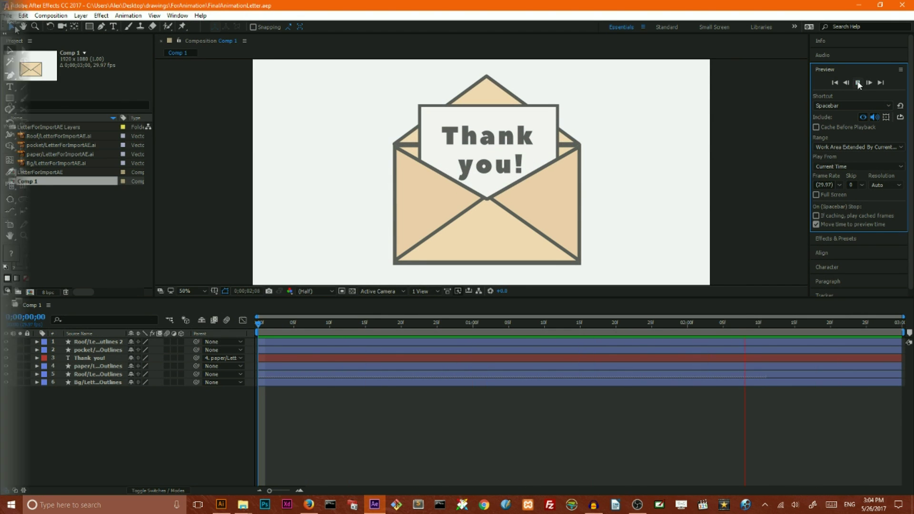
# Review the Save As settings for LetterForAe on the Desktop, then cancel.
pyautogui.click(26, 7)
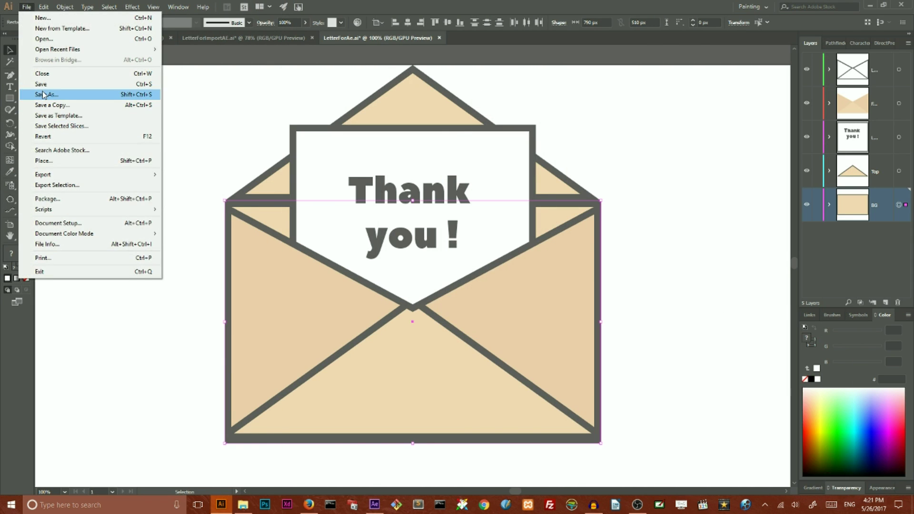
pyautogui.click(43, 95)
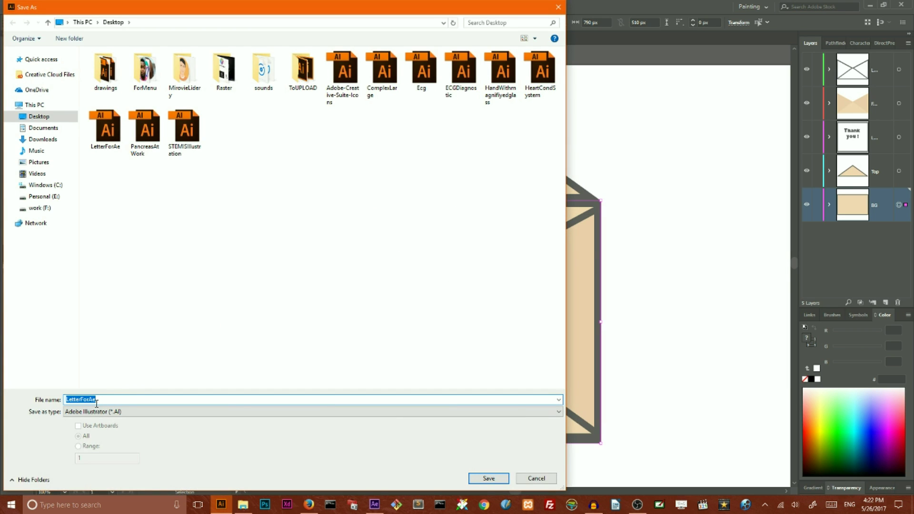
pyautogui.click(98, 399)
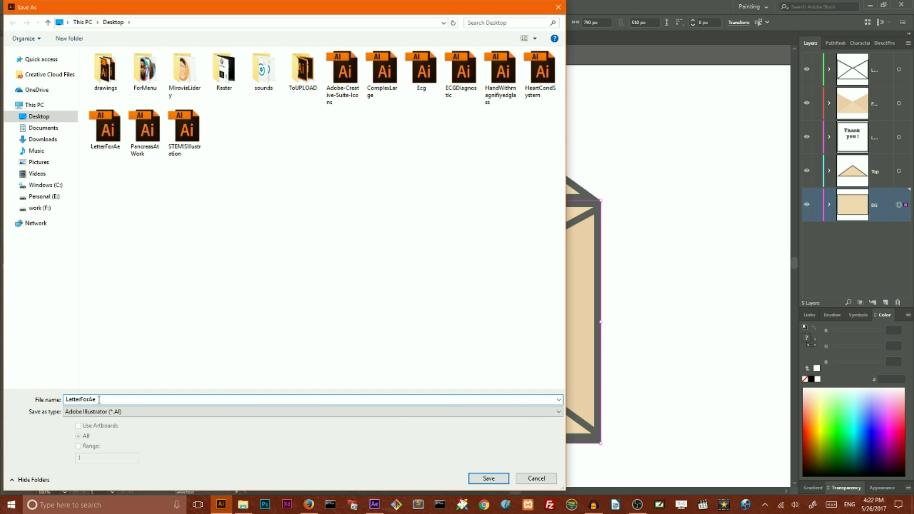
pyautogui.click(558, 8)
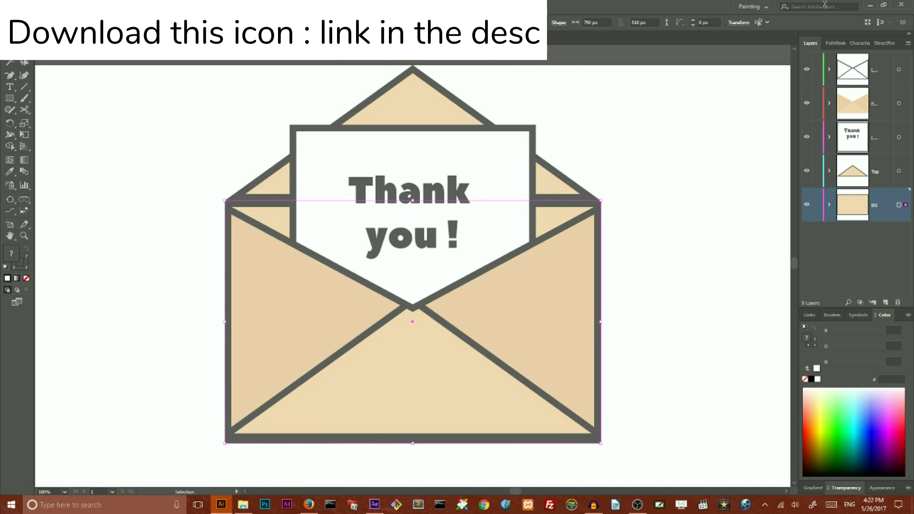
# Minimize Illustrator and the browser and restore After Effects.
pyautogui.click(868, 7)
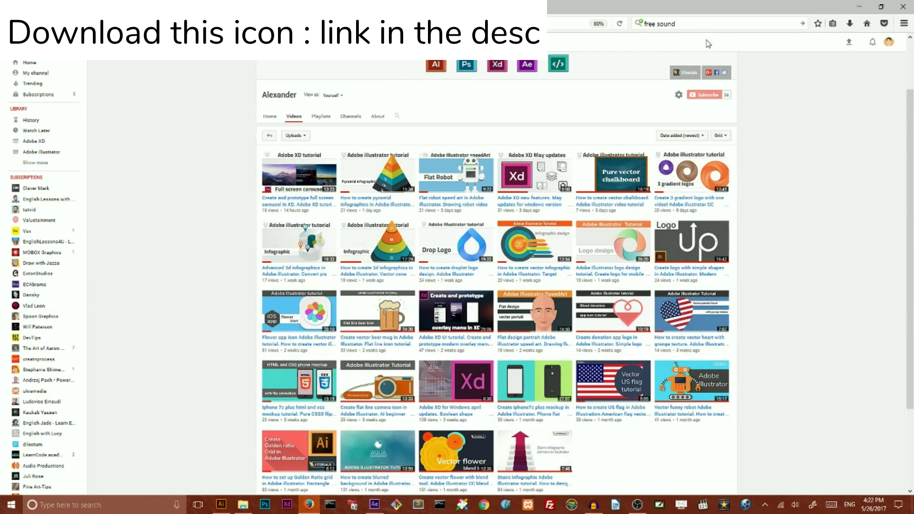
pyautogui.click(862, 7)
pyautogui.click(374, 504)
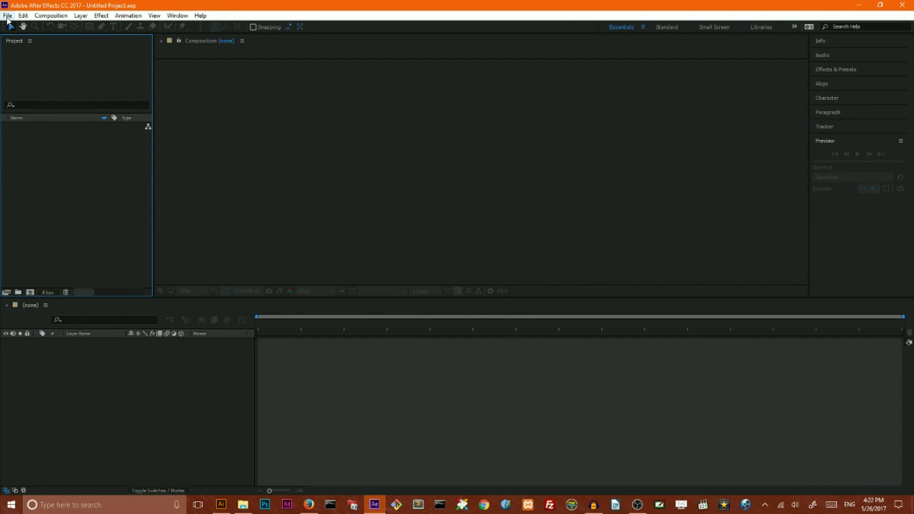
# Start a new empty After Effects project.
pyautogui.click(8, 17)
pyautogui.moveTo(20, 27)
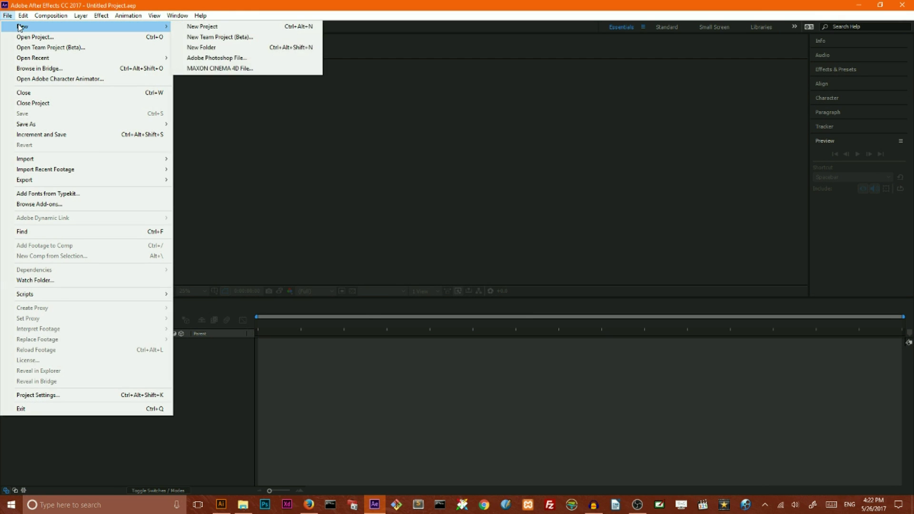
pyautogui.click(208, 143)
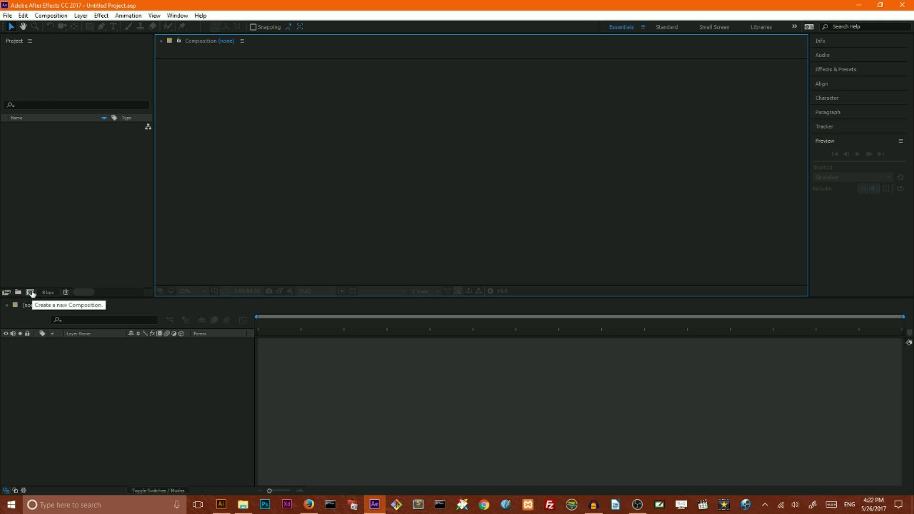
pyautogui.press('super+plus')
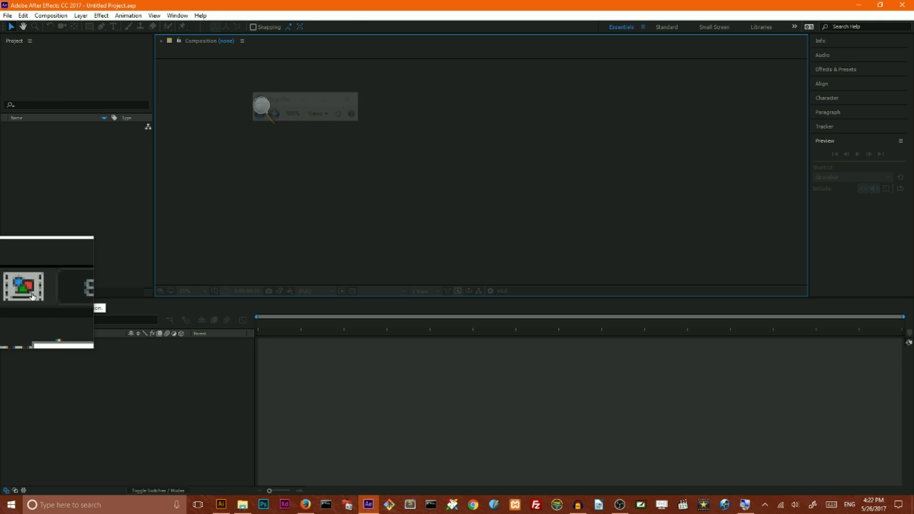
pyautogui.press('super+Escape')
# Create a 1920×1080 Comp 1 lasting 0;00;03;00 with a 243 light grey background.
pyautogui.click(30, 293)
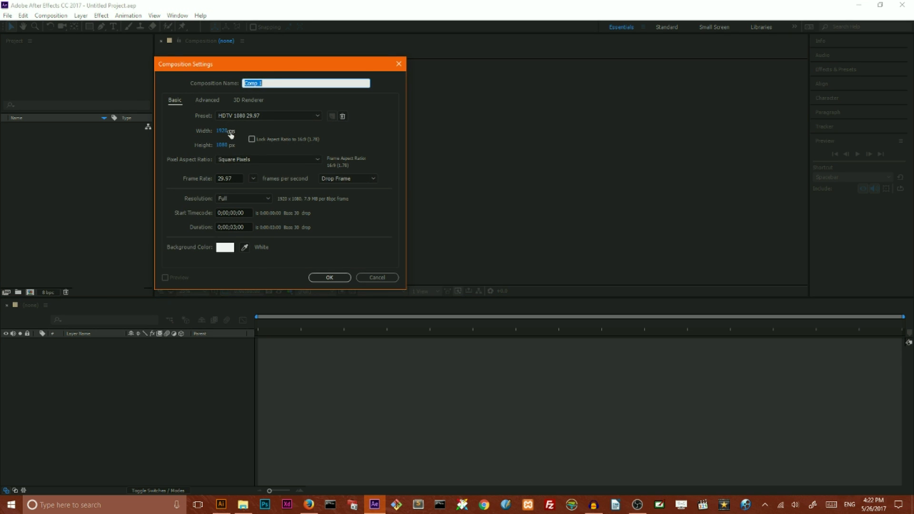
pyautogui.click(236, 227)
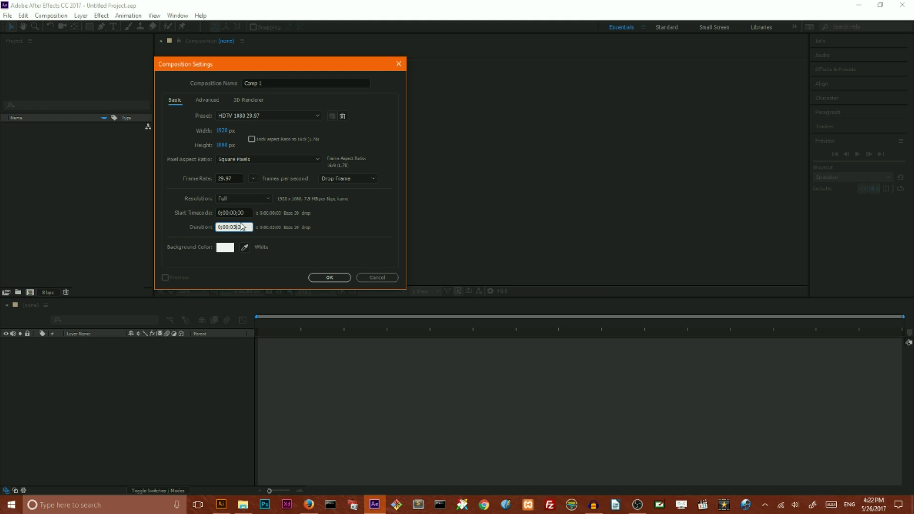
pyautogui.click(225, 248)
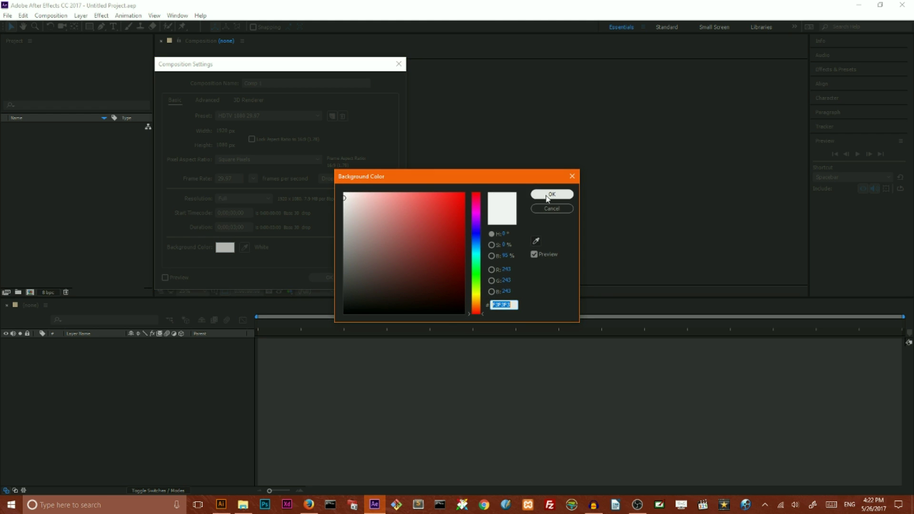
pyautogui.click(550, 195)
pyautogui.click(318, 277)
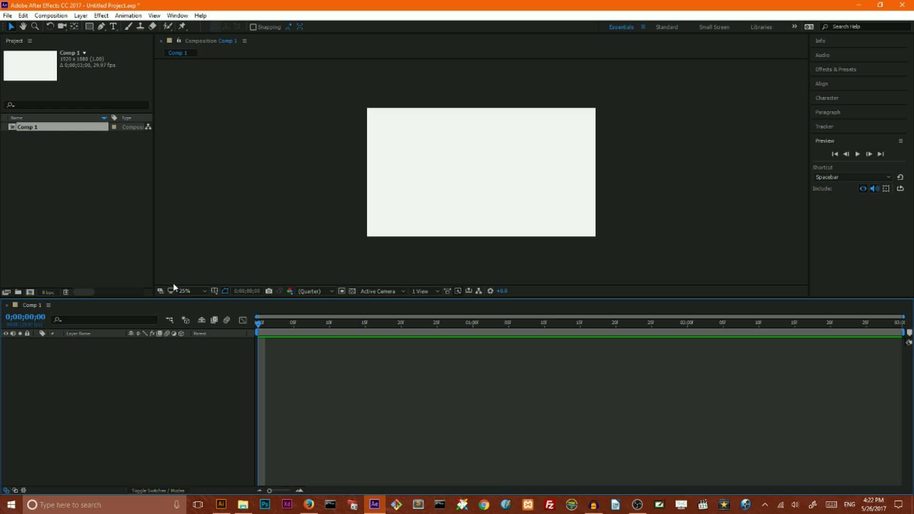
pyautogui.click(880, 5)
# Import LetterForAe.ai into the Project panel as a Composition.
pyautogui.moveTo(18, 414); pyautogui.dragTo(422, 181)
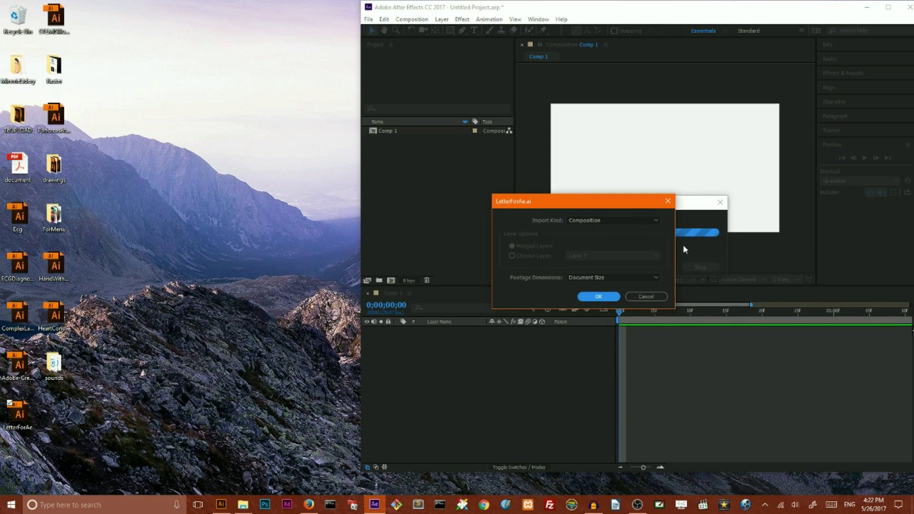
pyautogui.click(603, 223)
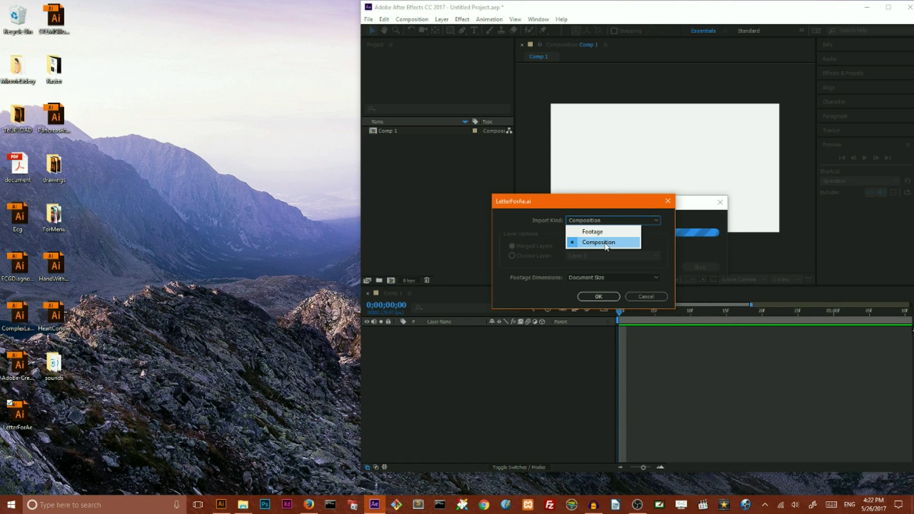
pyautogui.click(608, 243)
pyautogui.click(597, 296)
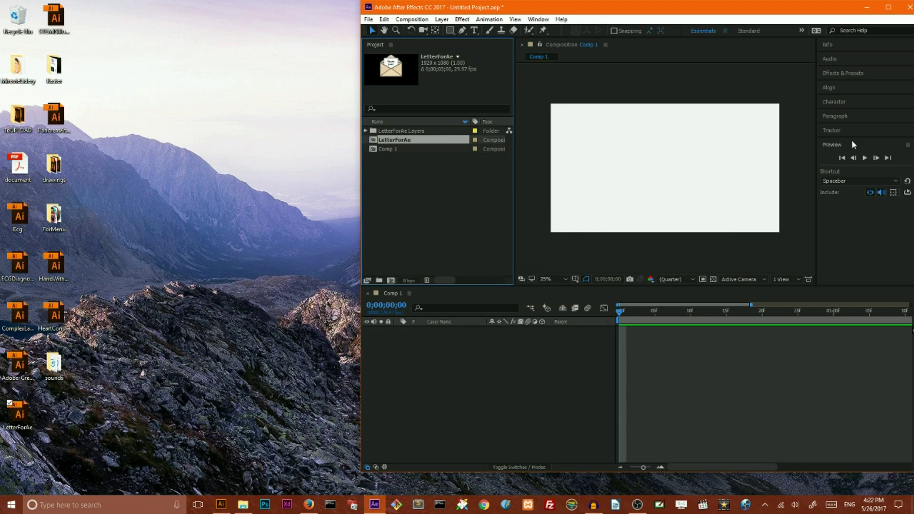
pyautogui.click(888, 8)
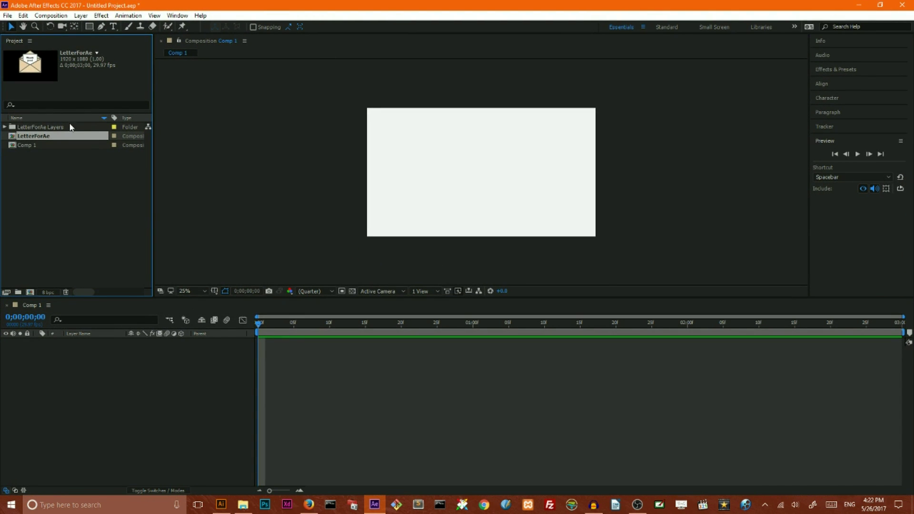
# Add the five LetterForAe layers, Top through Bg, to the Comp 1 timeline.
pyautogui.click(33, 130)
pyautogui.click(5, 127)
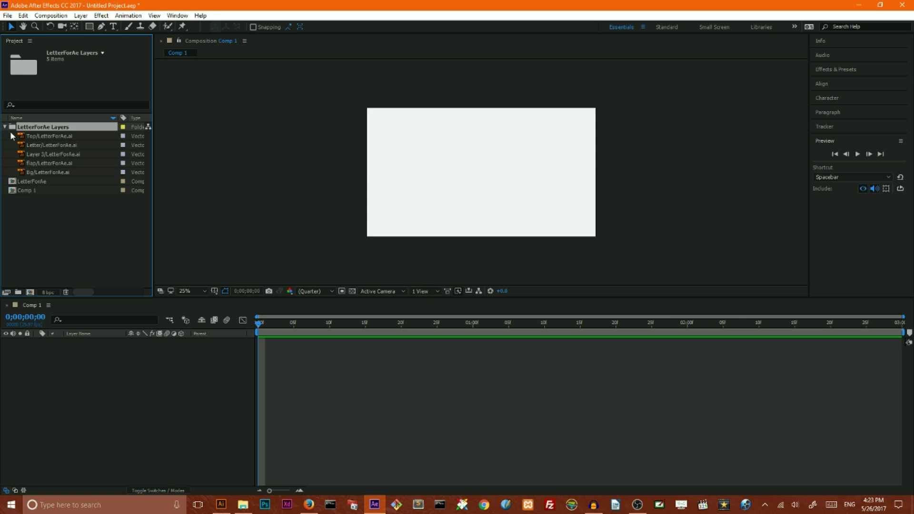
pyautogui.click(41, 139)
pyautogui.keyDown('shift'); pyautogui.click(39, 174); pyautogui.keyUp('shift')
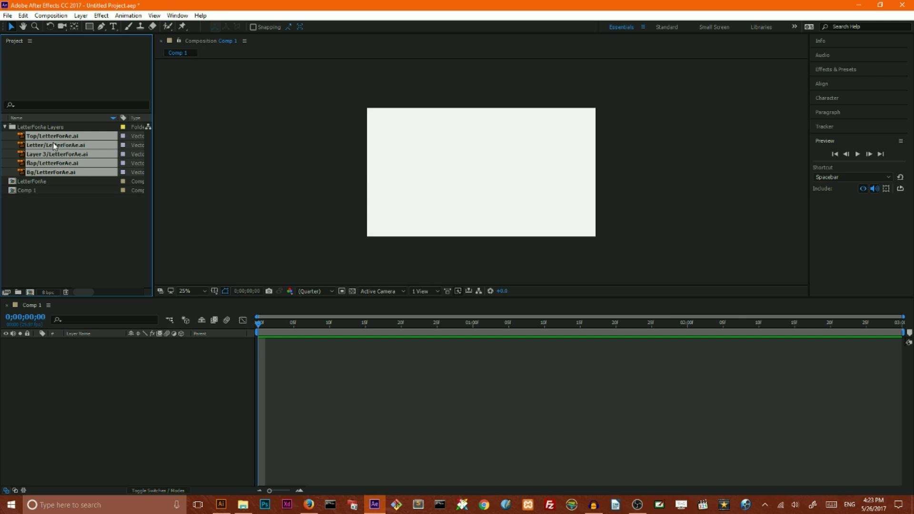
pyautogui.moveTo(50, 138); pyautogui.dragTo(72, 366)
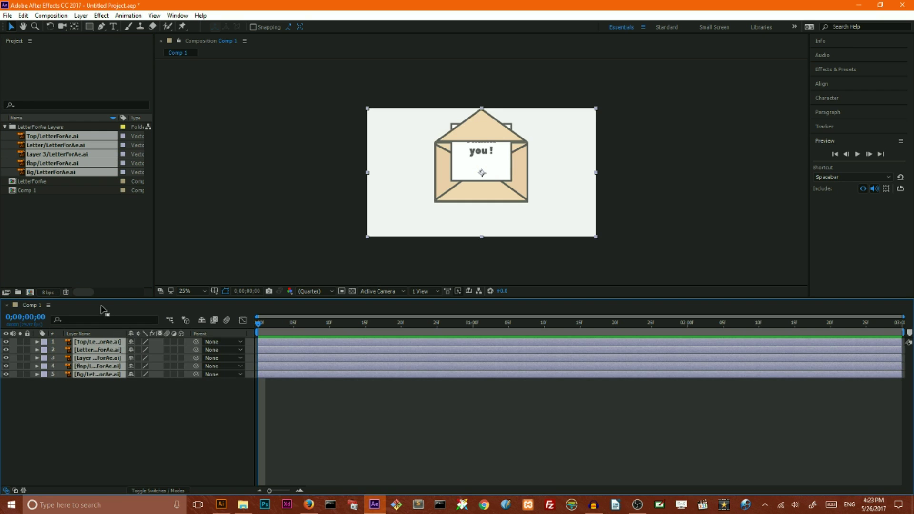
# Bring the Letter layer to the top of the Comp 1 stack.
pyautogui.click(90, 381)
pyautogui.click(92, 341)
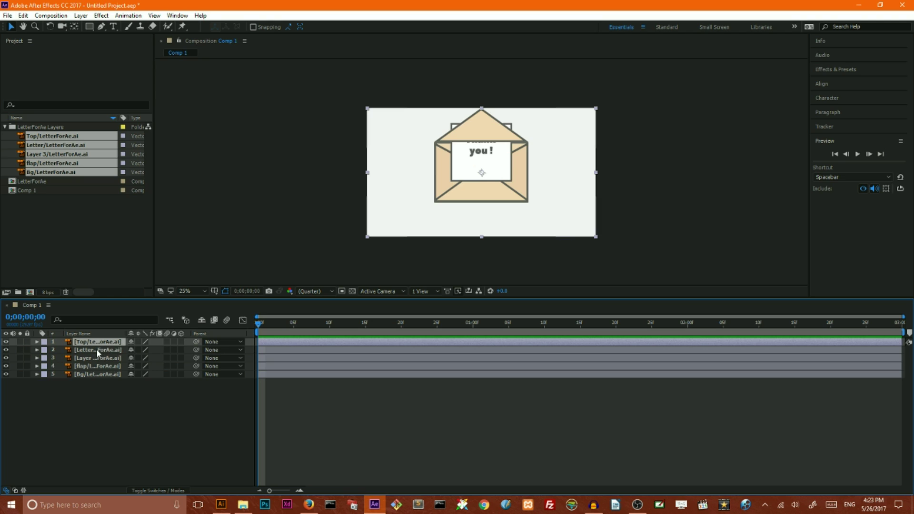
pyautogui.click(95, 350)
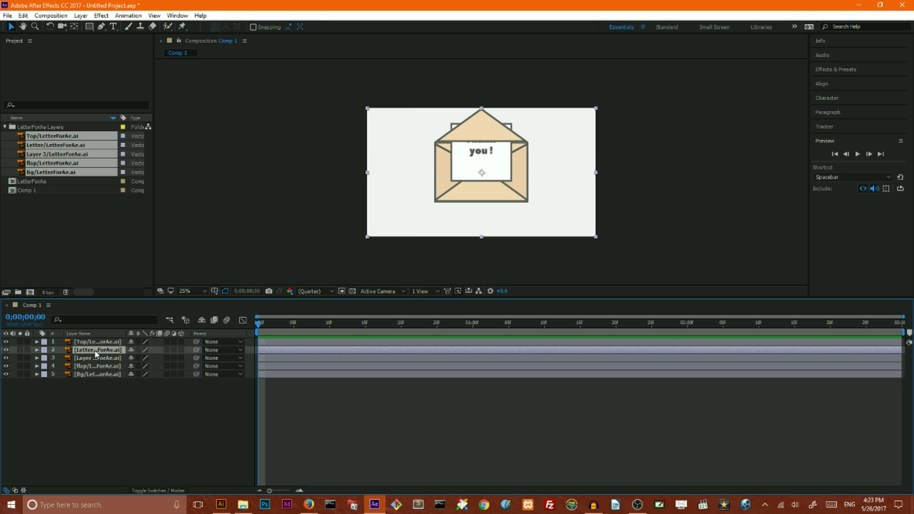
pyautogui.hotkey('ctrl', 'shift', ']')
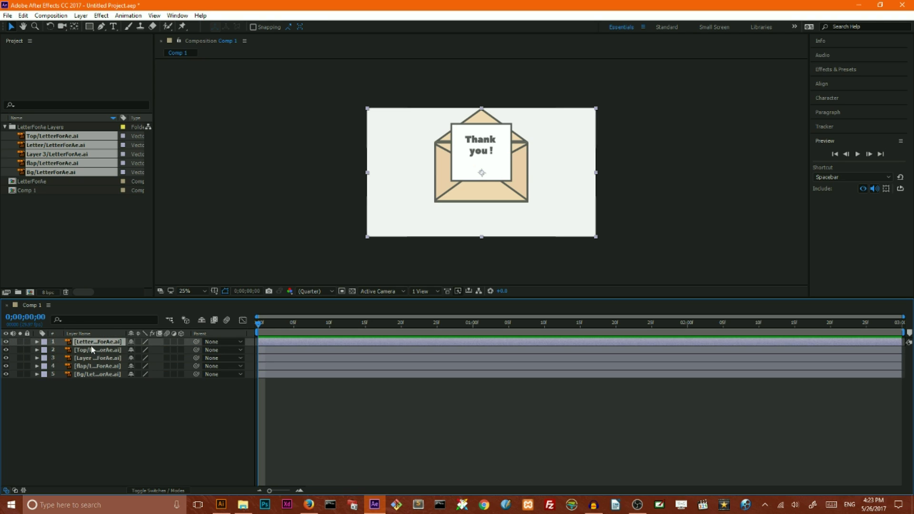
pyautogui.hotkey('ctrl', 'Down')
pyautogui.hotkey('ctrl', 'Down')
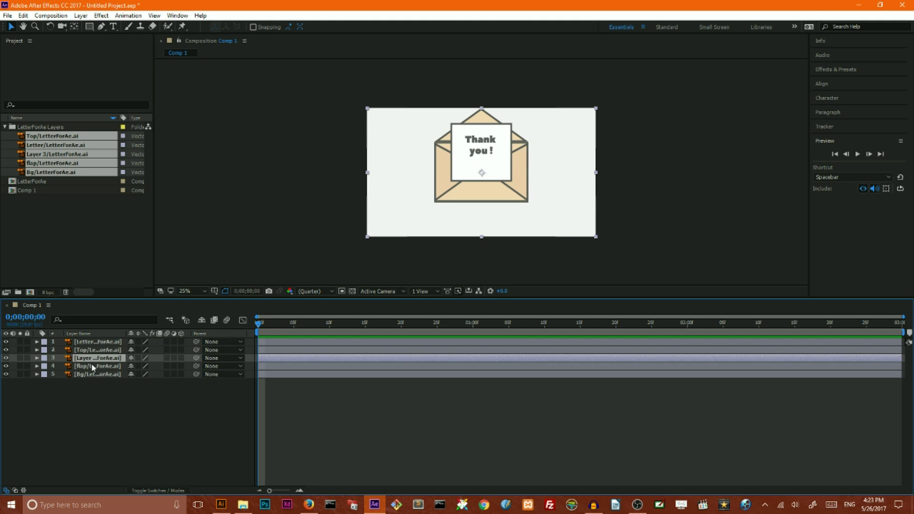
# Bring the flap, then the front pocket Layer 3, to the top and select all five layers.
pyautogui.click(91, 367)
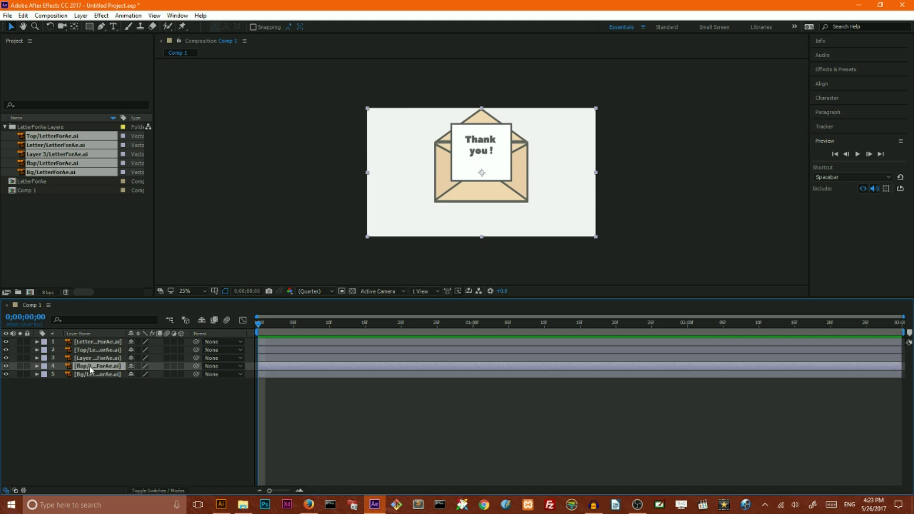
pyautogui.hotkey('ctrl', 'shift', ']')
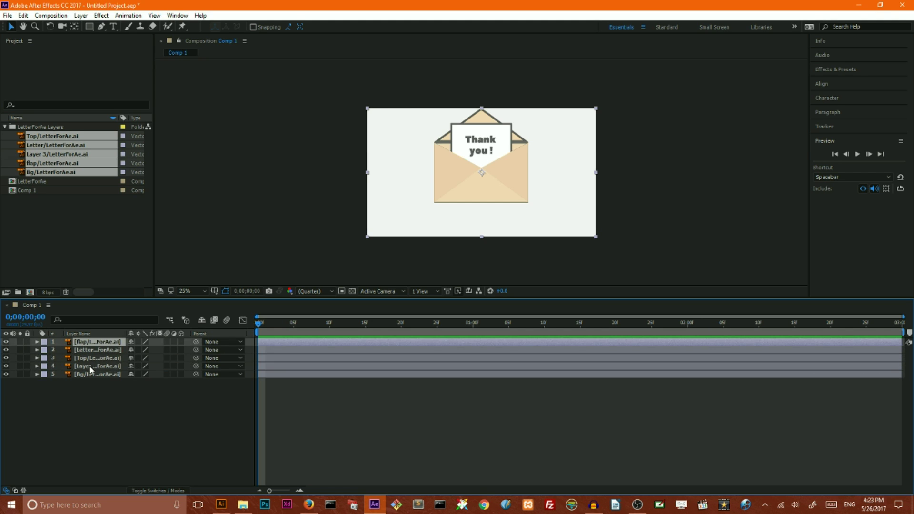
pyautogui.click(91, 366)
pyautogui.hotkey('ctrl', 'shift', ']')
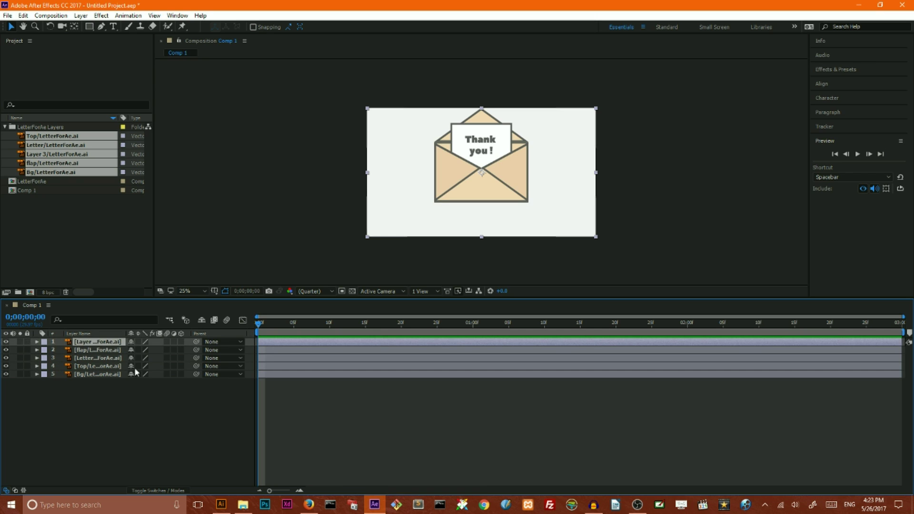
pyautogui.click(110, 393)
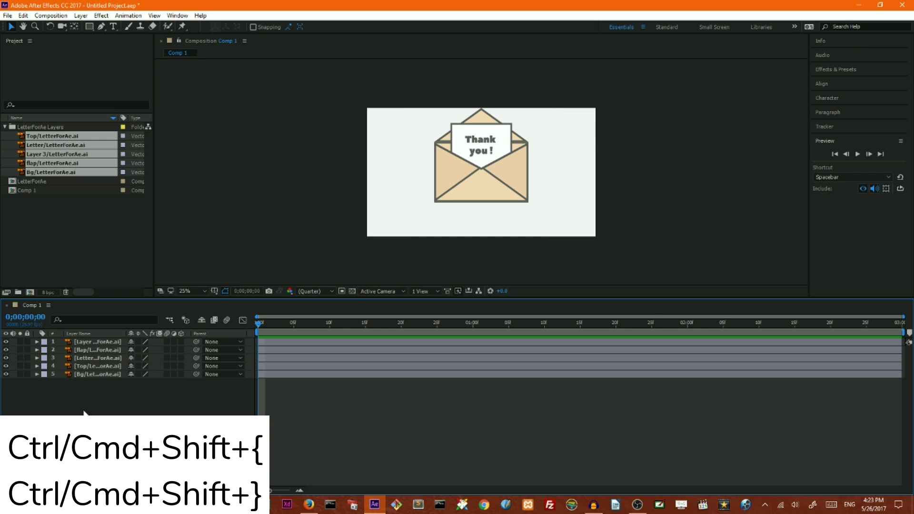
pyautogui.moveTo(70, 396); pyautogui.dragTo(113, 344)
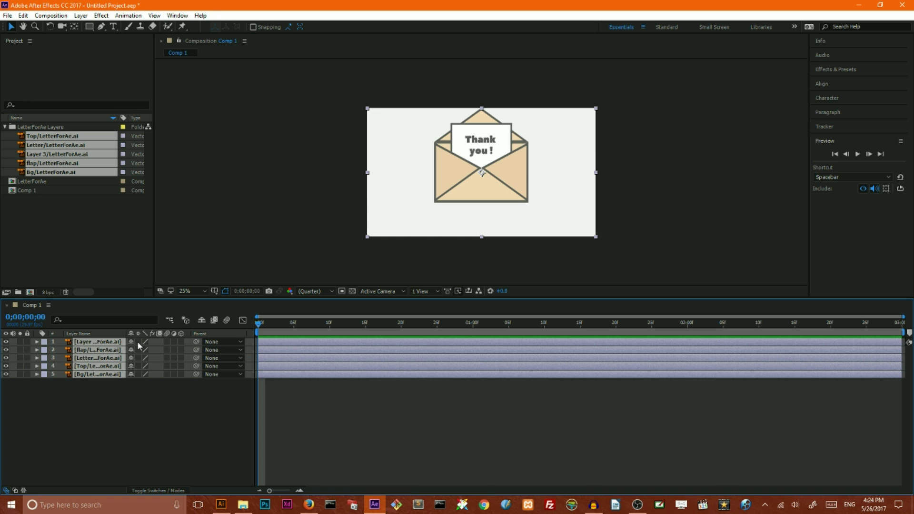
# Convert the five selected layers with Create Shapes from Vector Layer.
pyautogui.press('super+plus')
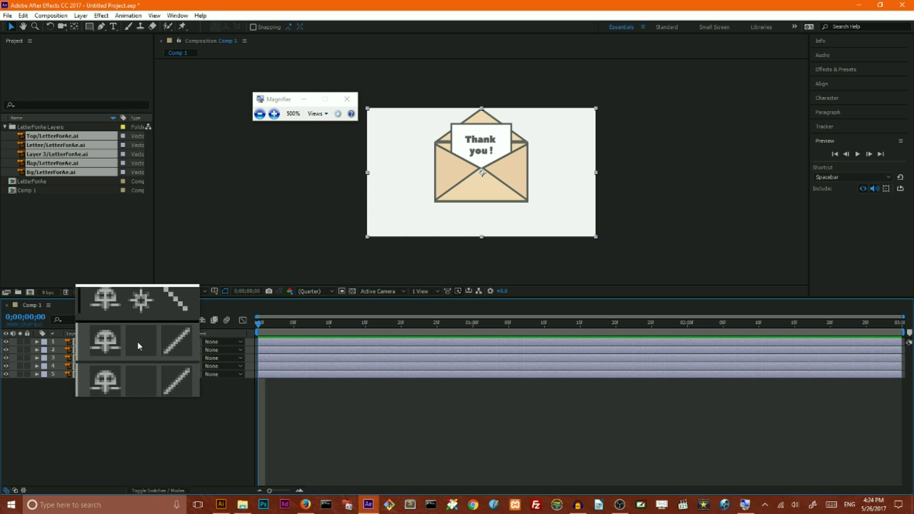
pyautogui.press('super+Escape')
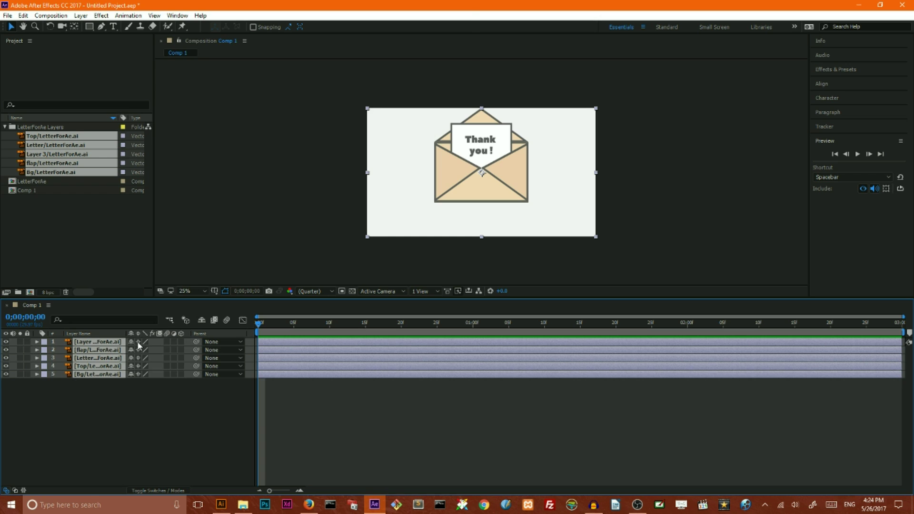
pyautogui.rightClick(91, 356)
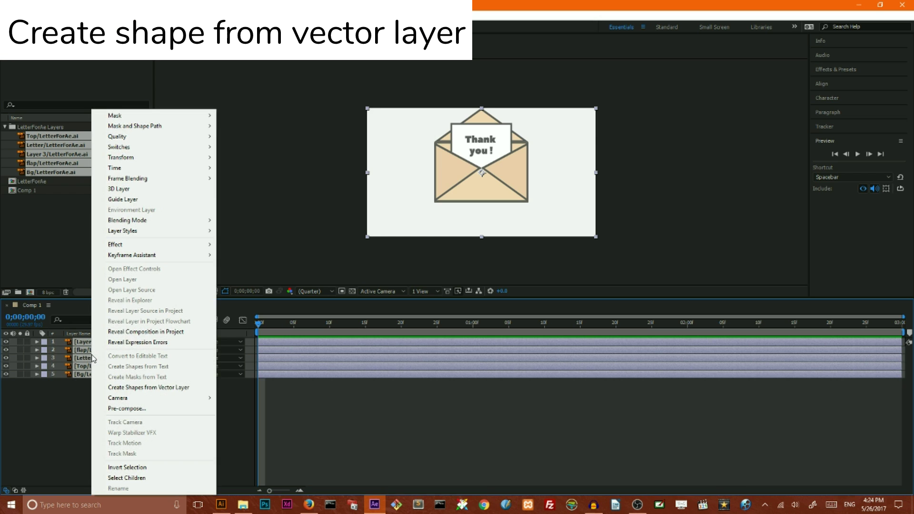
pyautogui.click(113, 388)
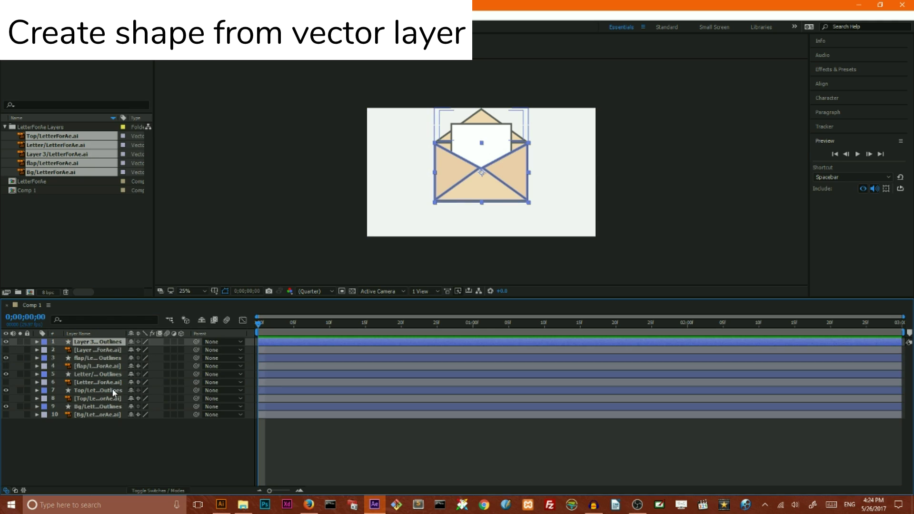
pyautogui.click(97, 434)
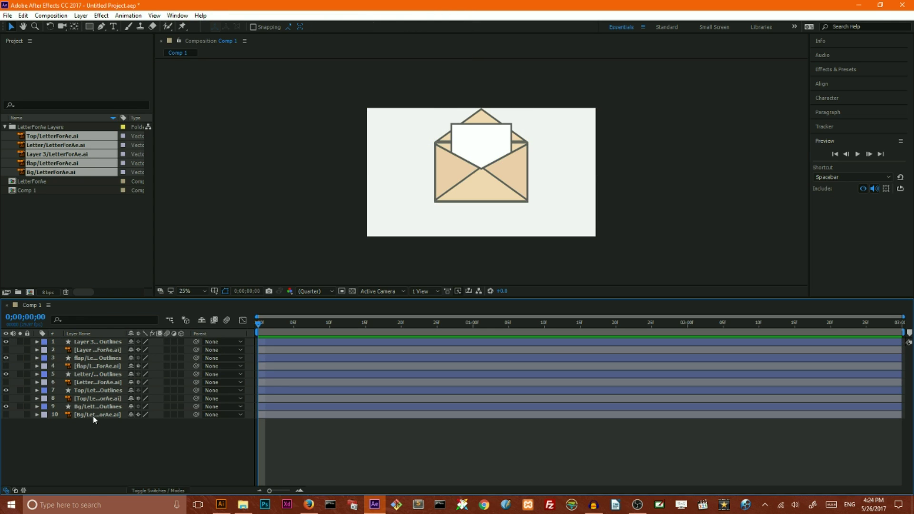
# Delete the five original Illustrator layers, keeping only the Outlines shape layers.
pyautogui.click(93, 415)
pyautogui.click(90, 398)
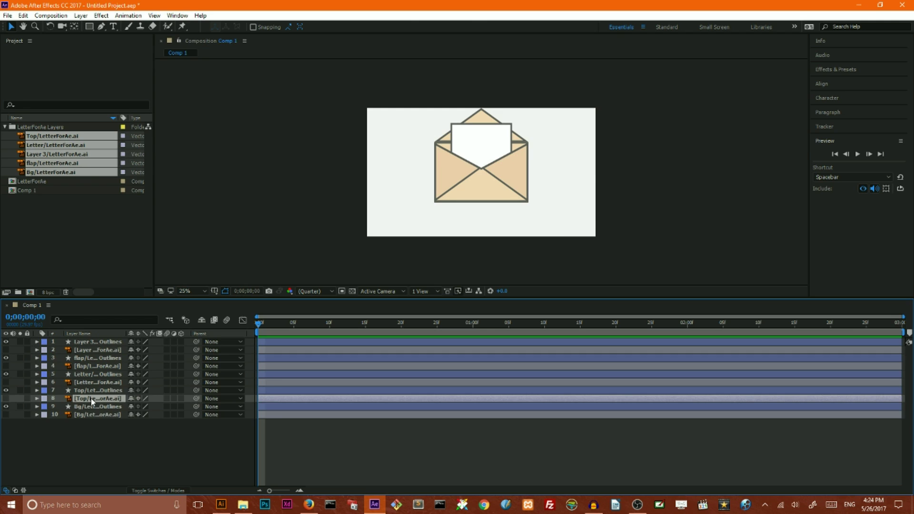
pyautogui.press('Delete')
pyautogui.click(91, 403)
pyautogui.press('Delete')
pyautogui.click(88, 382)
pyautogui.press('Delete')
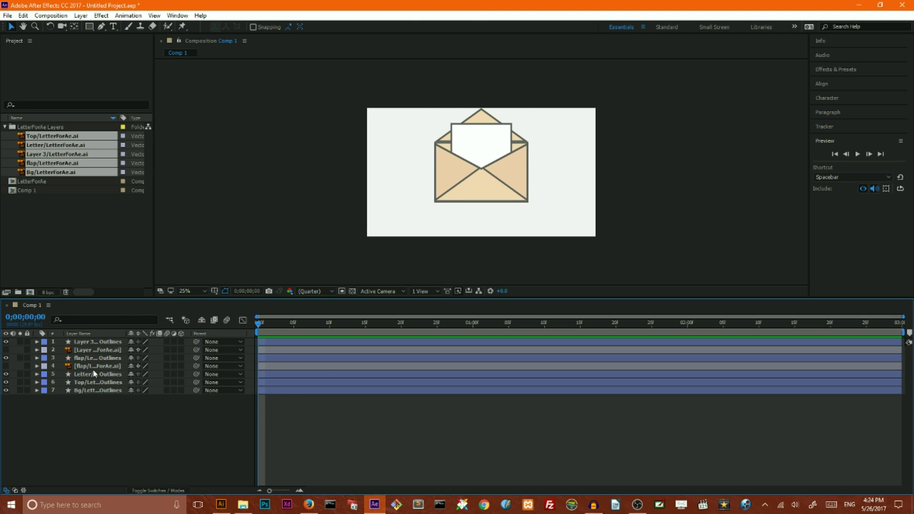
pyautogui.click(92, 365)
pyautogui.press('Delete')
pyautogui.click(92, 349)
pyautogui.press('Delete')
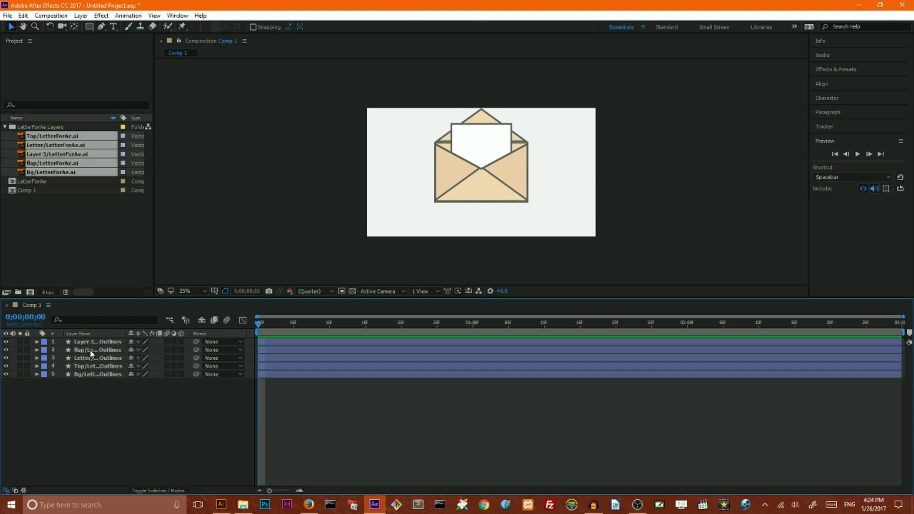
pyautogui.click(91, 358)
# Type 'Thank you !' on the letter and scale the text up across it.
pyautogui.click(113, 27)
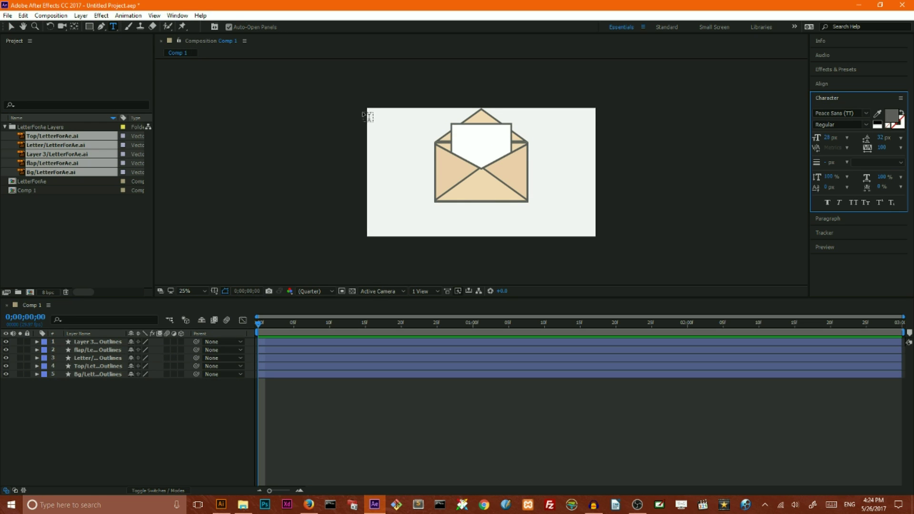
pyautogui.click(466, 139)
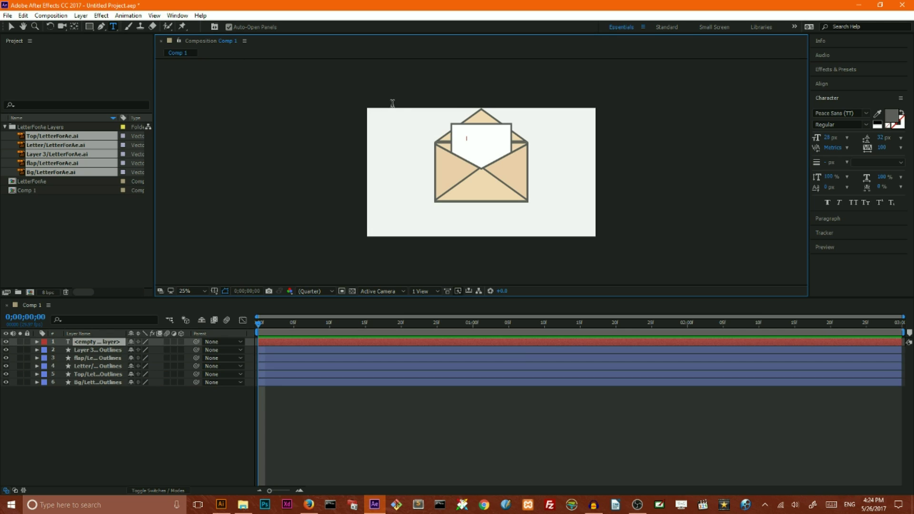
pyautogui.write('Thank')
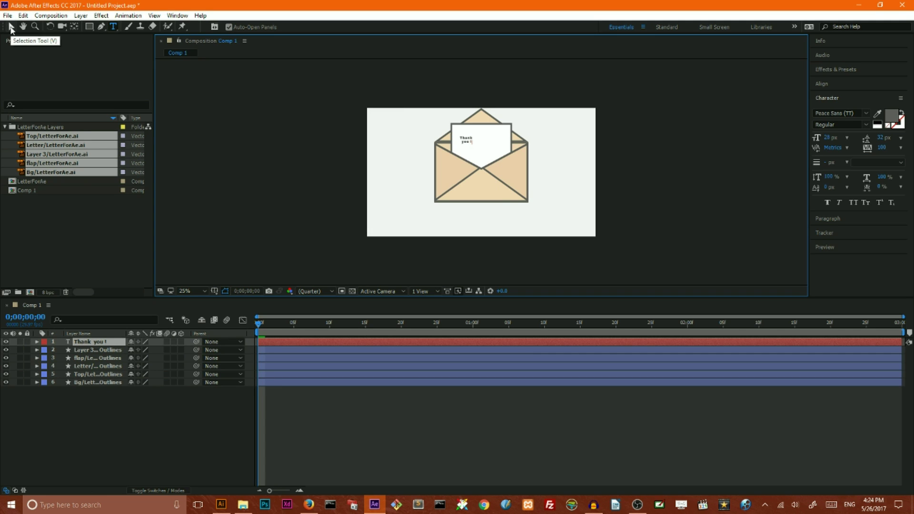
pyautogui.click(11, 28)
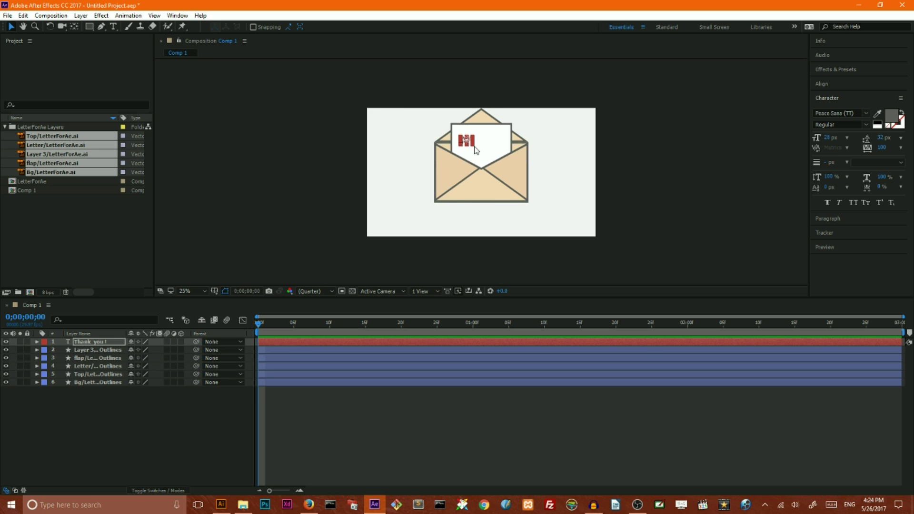
pyautogui.moveTo(475, 148); pyautogui.dragTo(492, 141)
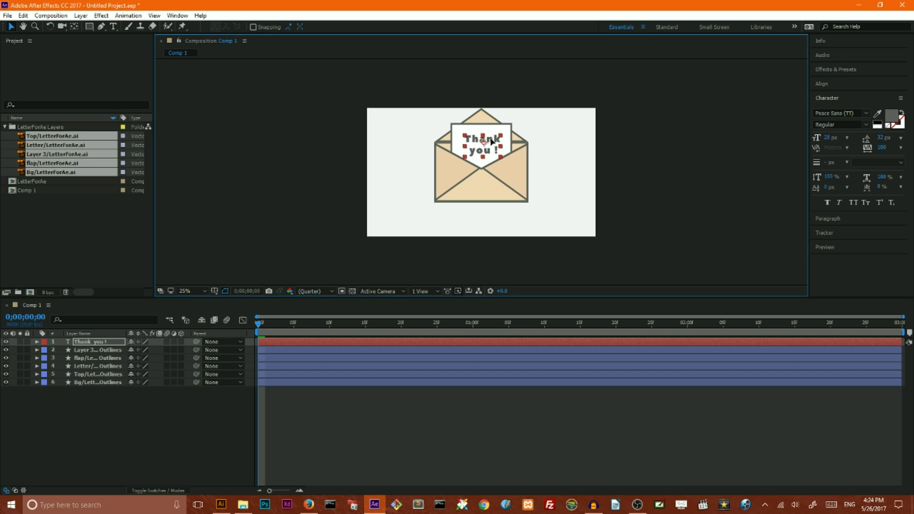
# Shorten the Letter shape by dragging its bottom bounding-box edge.
pyautogui.click(628, 117)
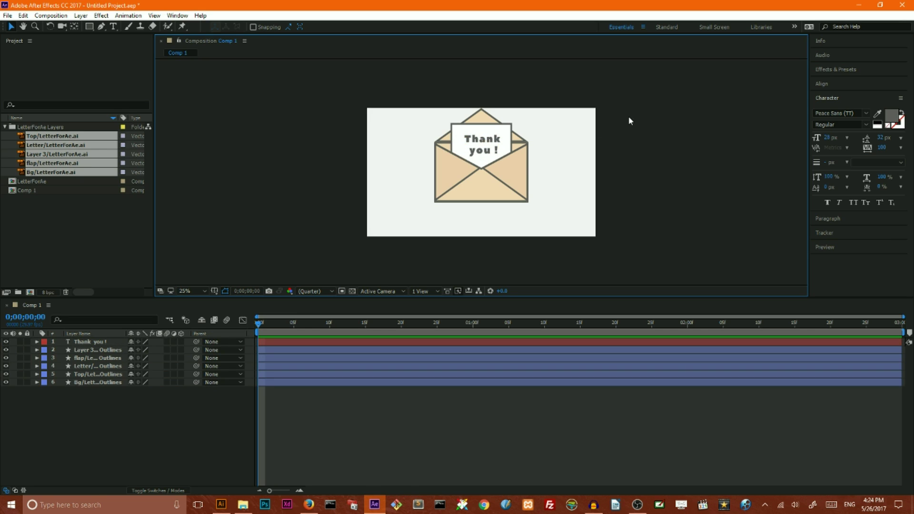
pyautogui.click(478, 141)
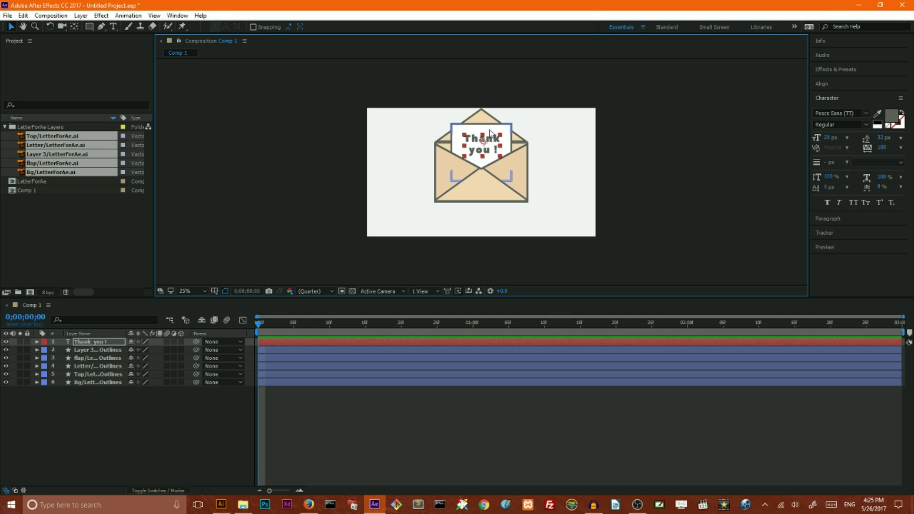
pyautogui.click(498, 130)
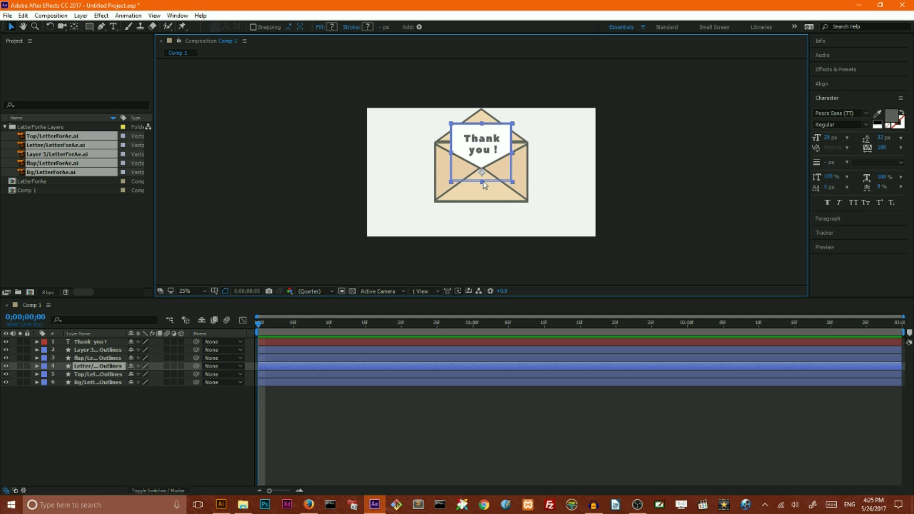
pyautogui.moveTo(482, 184); pyautogui.dragTo(482, 184)
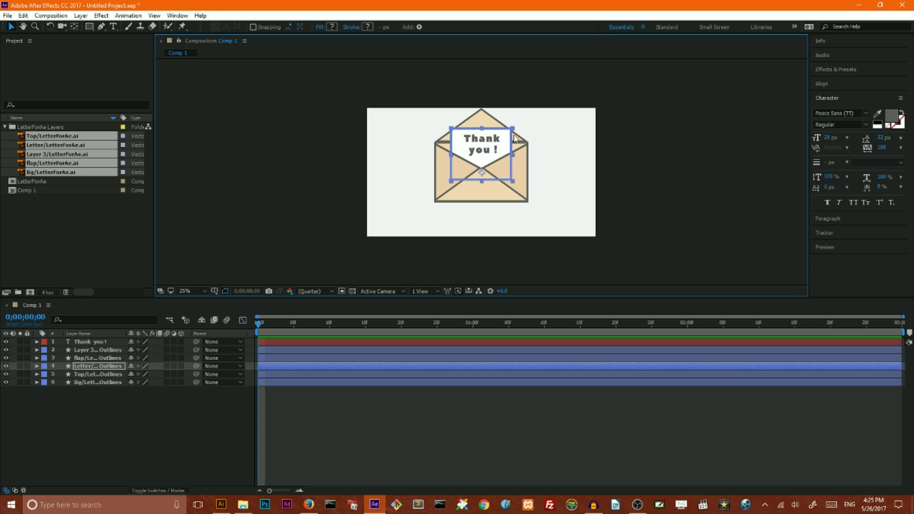
# Nudge the 'Thank you !' text slightly lower on the letter.
pyautogui.click(589, 118)
pyautogui.click(481, 142)
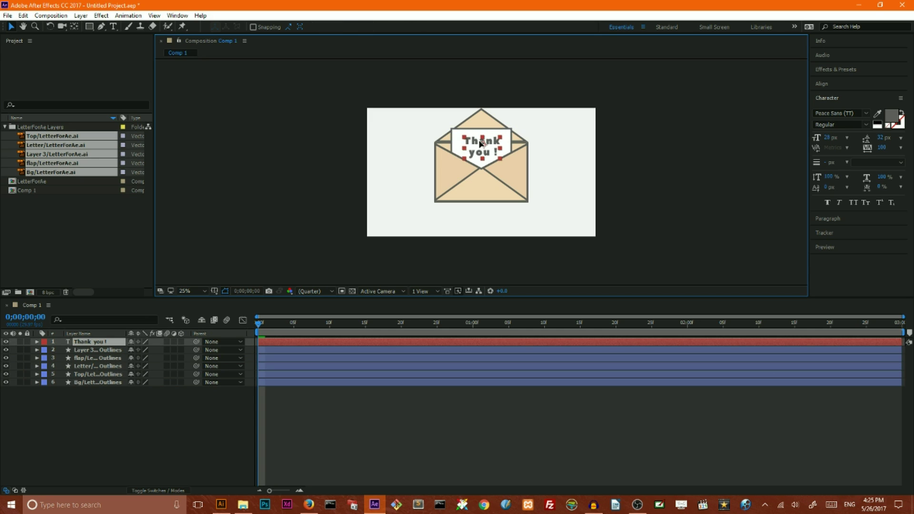
pyautogui.moveTo(482, 143); pyautogui.dragTo(483, 144)
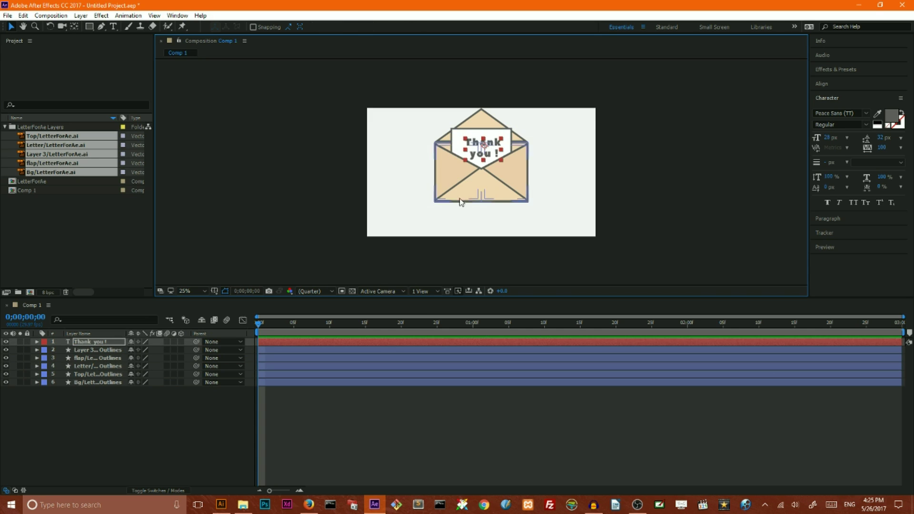
# Parent the 'Thank you !' text layer to the Letter Outlines layer.
pyautogui.press('super+plus')
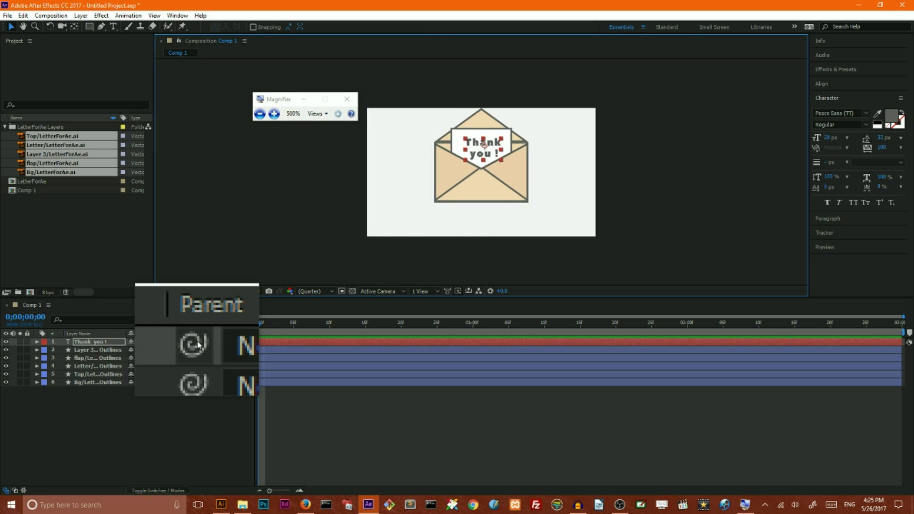
pyautogui.press('super+Escape')
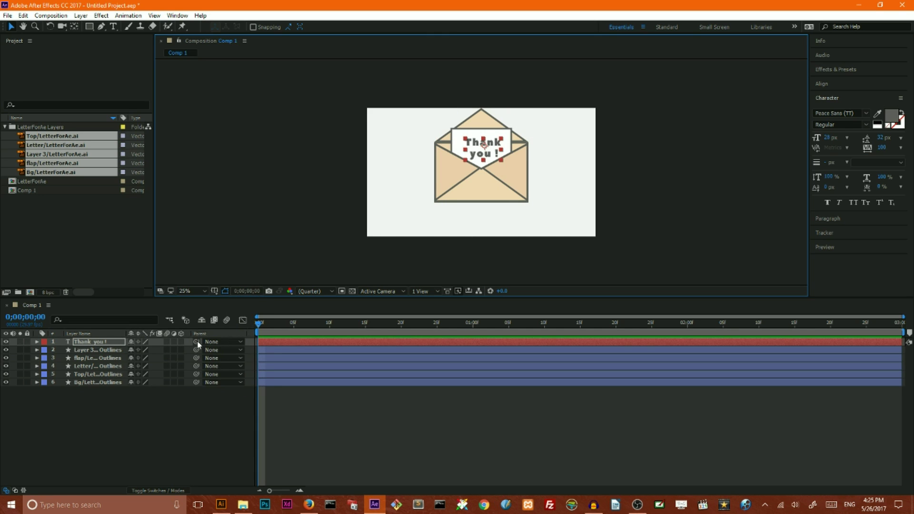
pyautogui.moveTo(196, 341); pyautogui.dragTo(113, 365)
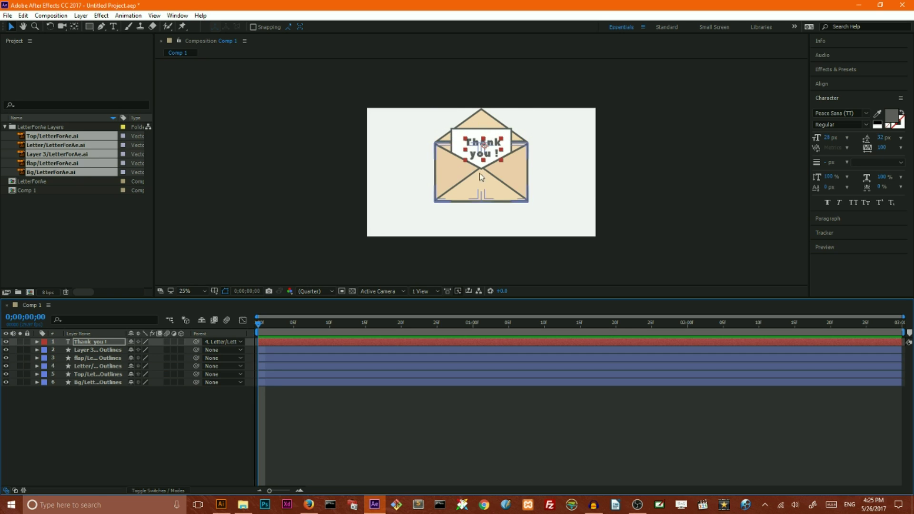
# Set a Position keyframe on the Letter layer at 2 seconds (960,540).
pyautogui.click(37, 366)
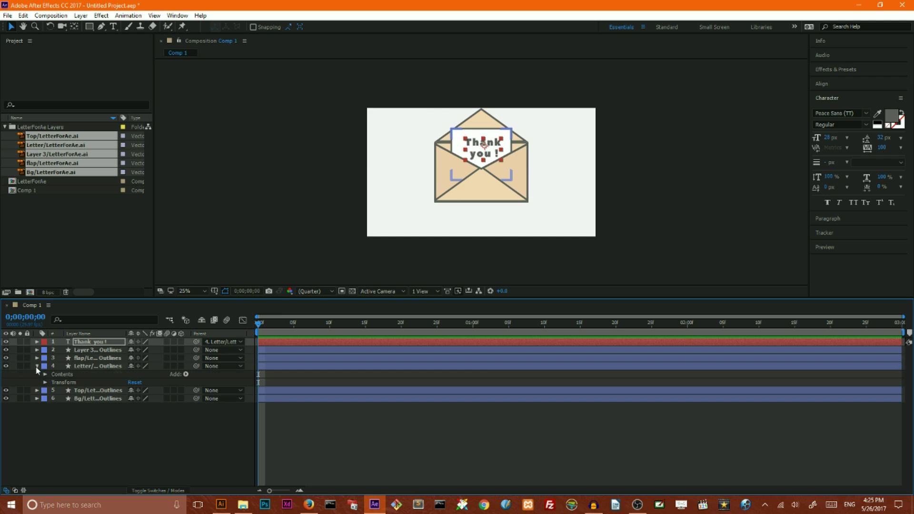
pyautogui.click(81, 366)
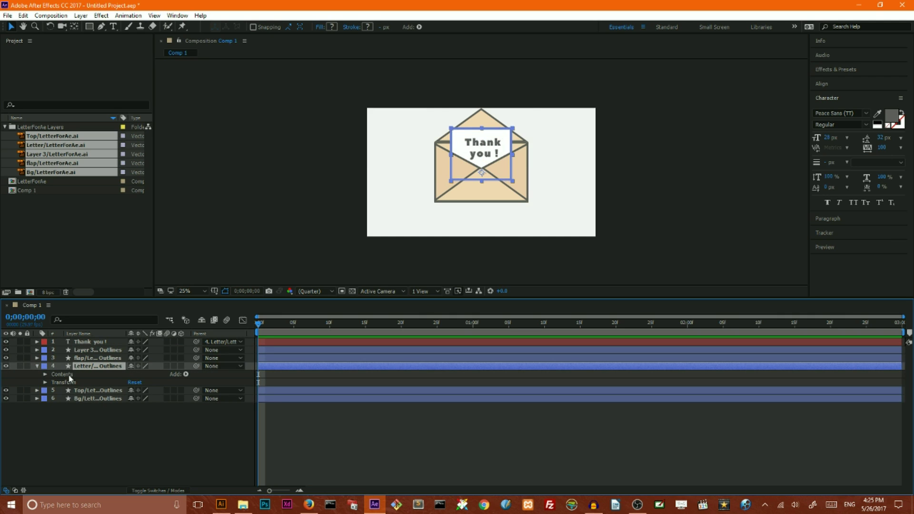
pyautogui.click(45, 382)
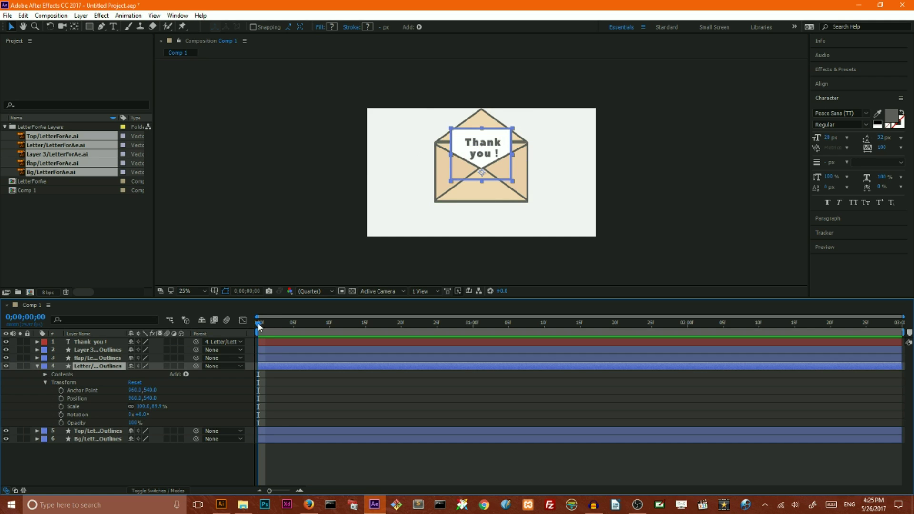
pyautogui.moveTo(258, 324); pyautogui.dragTo(689, 324)
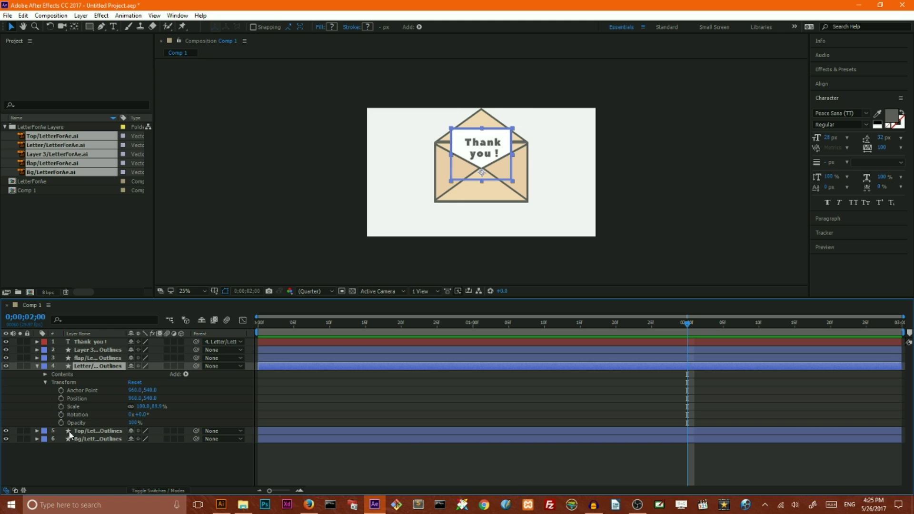
pyautogui.click(60, 397)
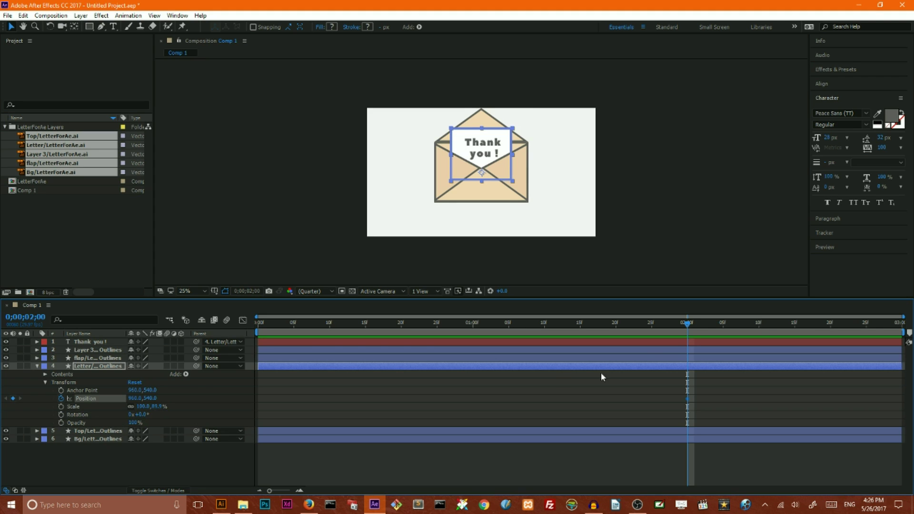
# At 0 s, lower the letter's Position to 960,723 inside the envelope.
pyautogui.moveTo(687, 330); pyautogui.dragTo(245, 330)
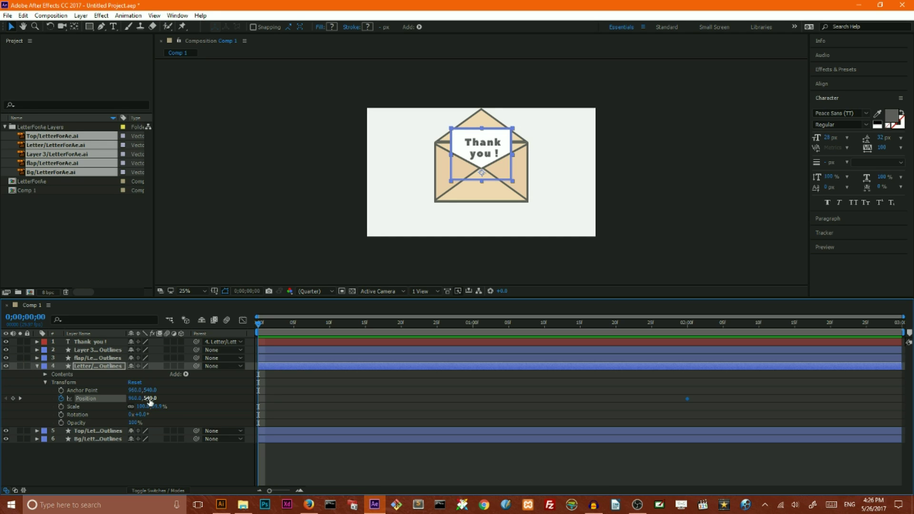
pyautogui.moveTo(149, 399); pyautogui.dragTo(235, 400)
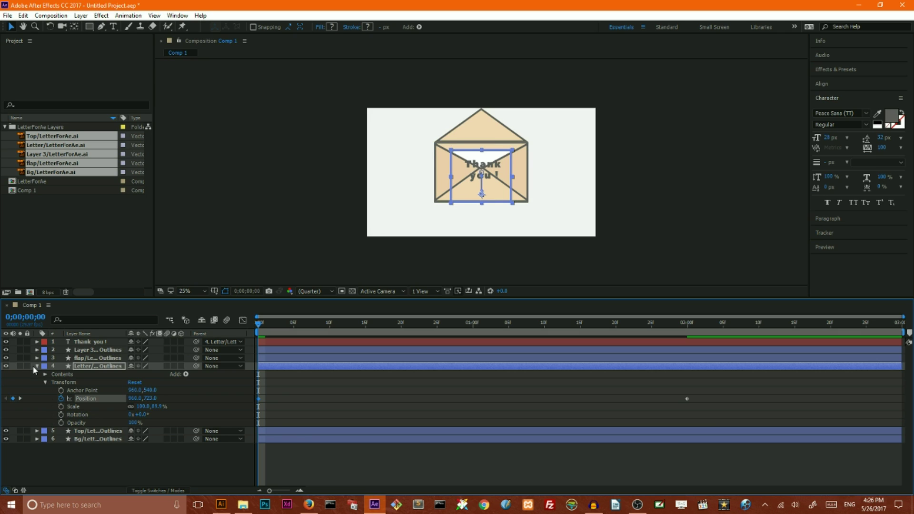
pyautogui.click(81, 342)
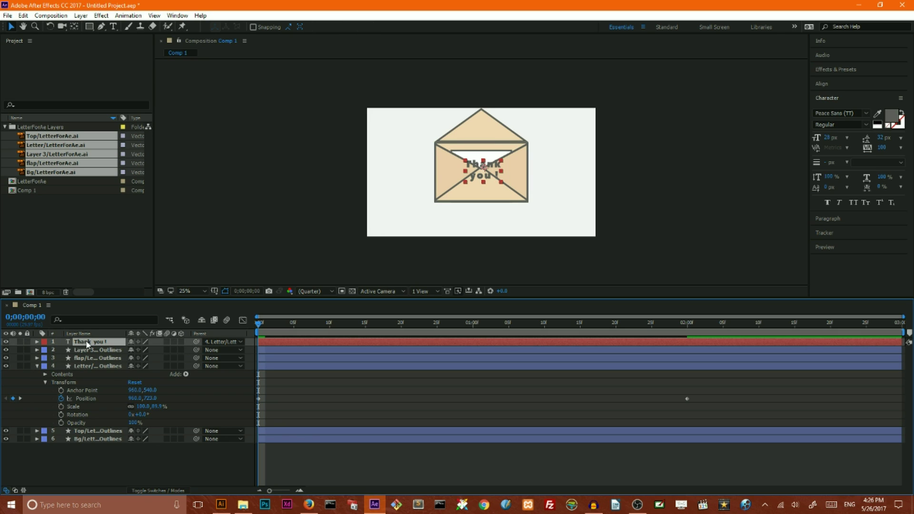
# Send the Thank you! text behind the envelope front and Easy Ease the letter's Position keyframes.
pyautogui.hotkey('ctrl', '[')
pyautogui.hotkey('ctrl', '[')
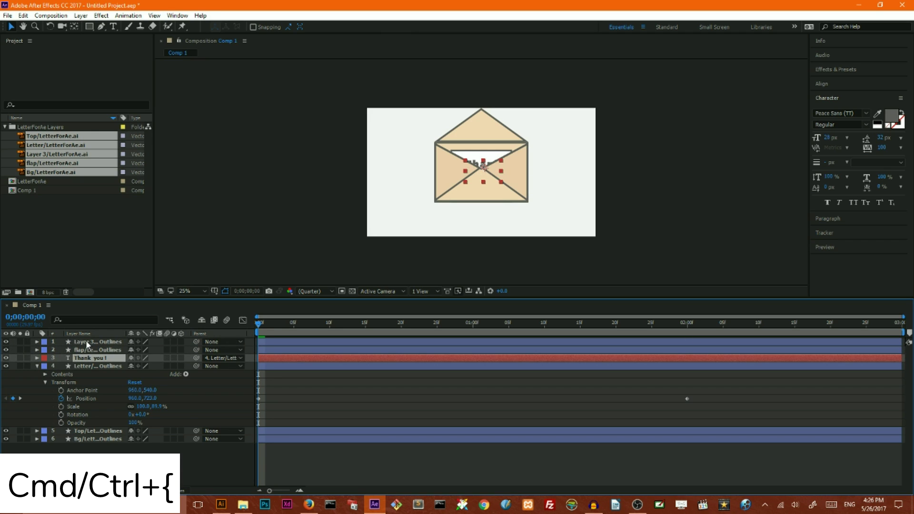
pyautogui.keyDown('ctrl'); pyautogui.click(45, 364); pyautogui.keyUp('ctrl')
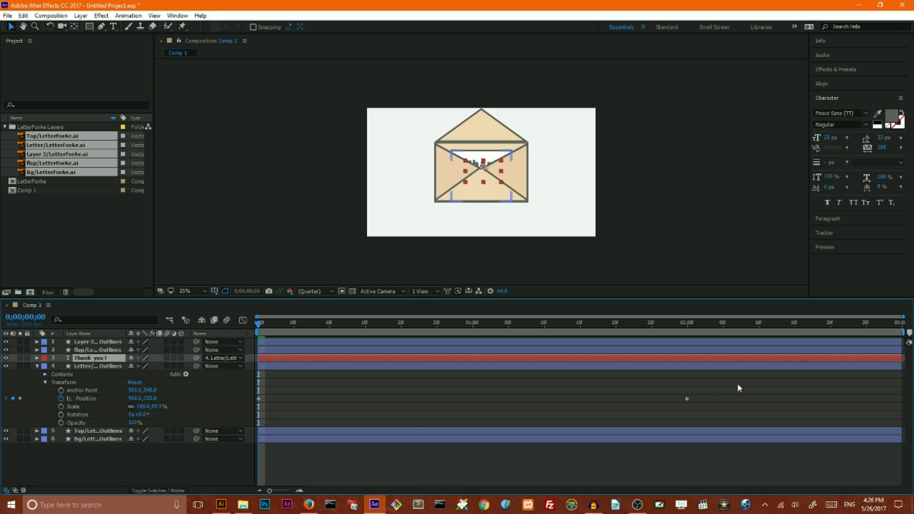
pyautogui.moveTo(736, 382)
pyautogui.mouseDown()
pyautogui.moveTo(652, 408)
pyautogui.moveTo(255, 419)
pyautogui.mouseUp()
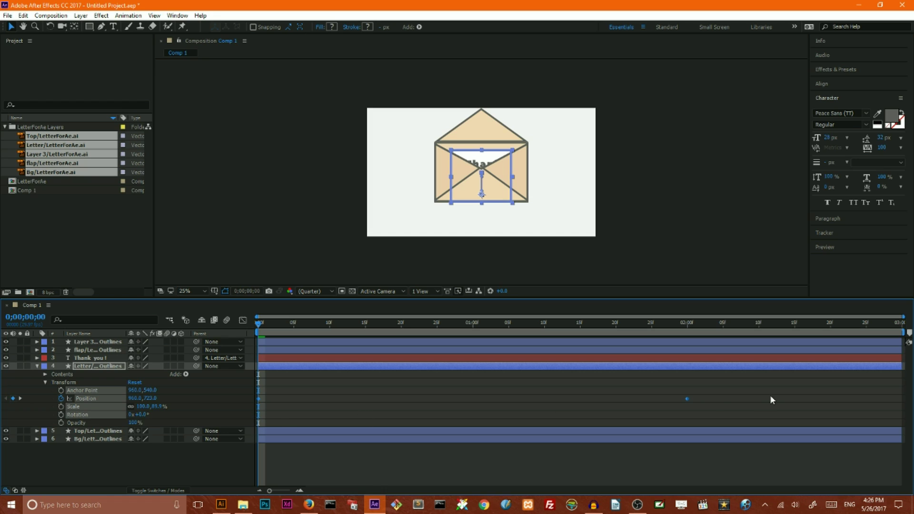
pyautogui.moveTo(687, 399)
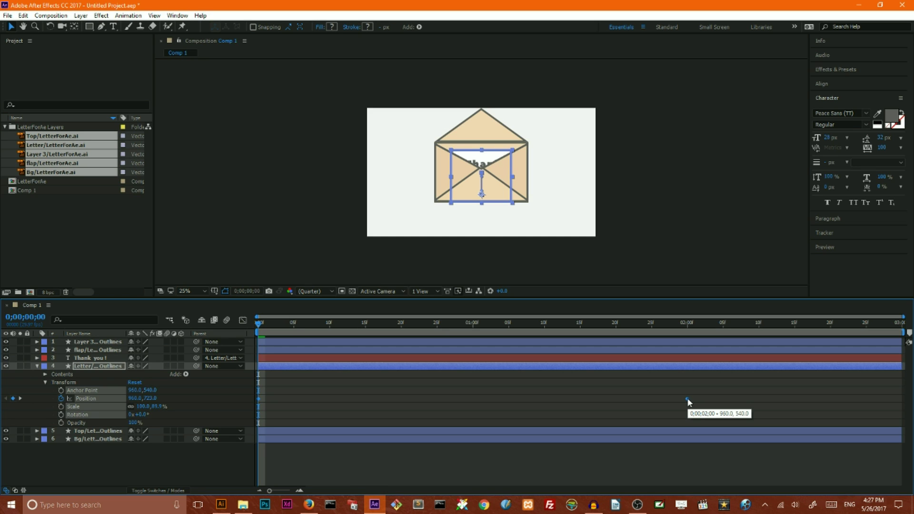
pyautogui.rightClick(687, 398)
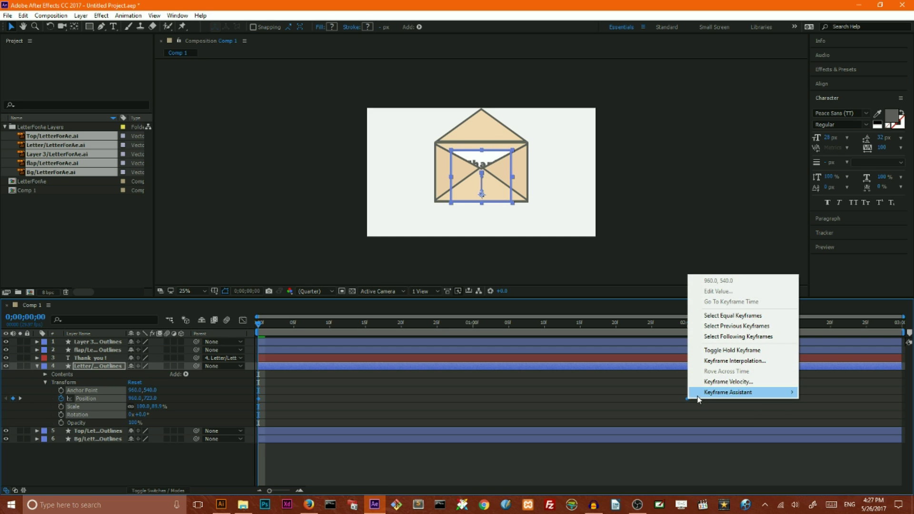
pyautogui.moveTo(698, 399)
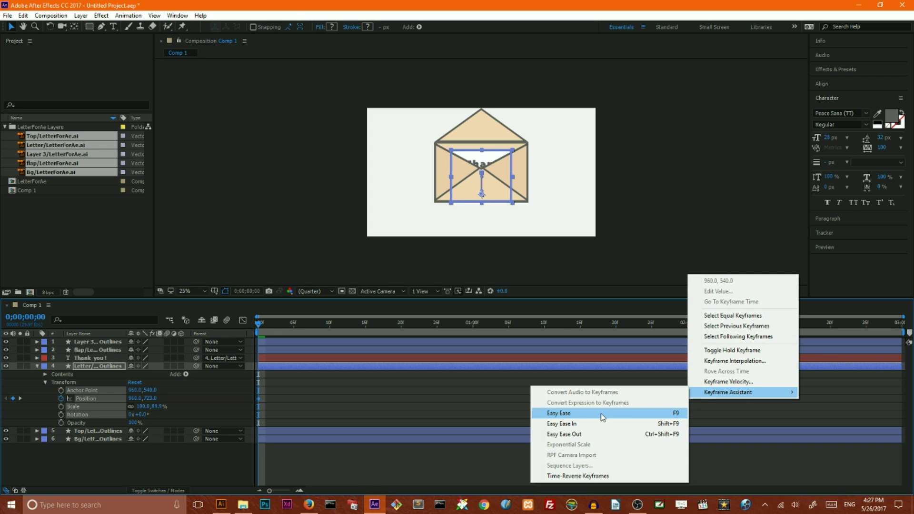
pyautogui.click(602, 418)
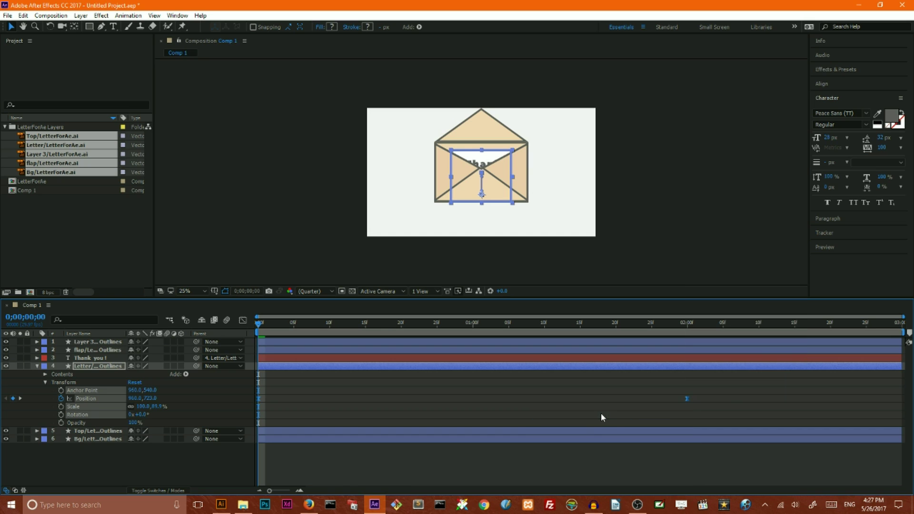
pyautogui.press('space')
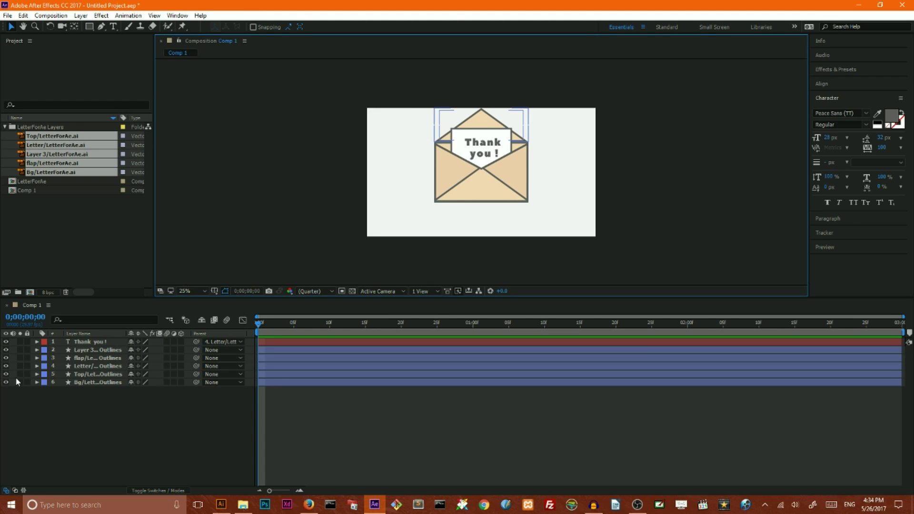
# Record a 100,100% Scale keyframe on the Top Outlines layer at 2 s, then return to 1 s.
pyautogui.click(80, 374)
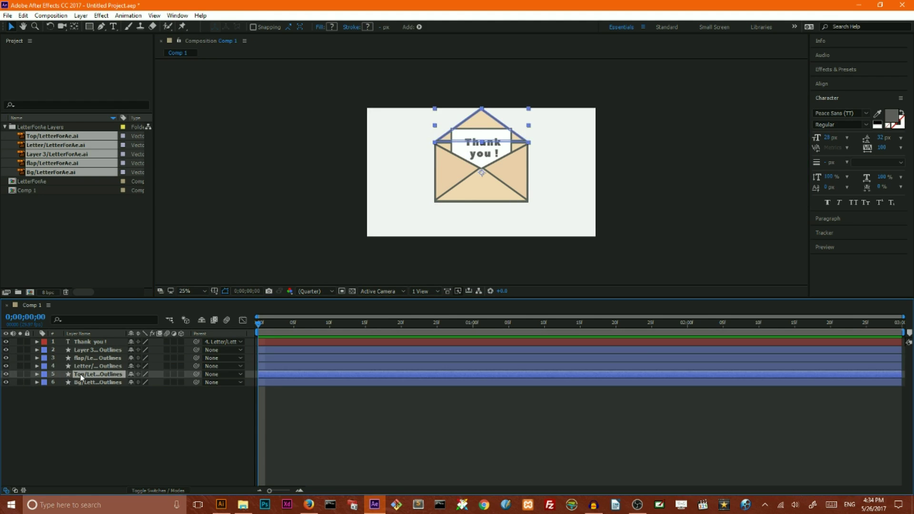
pyautogui.click(37, 374)
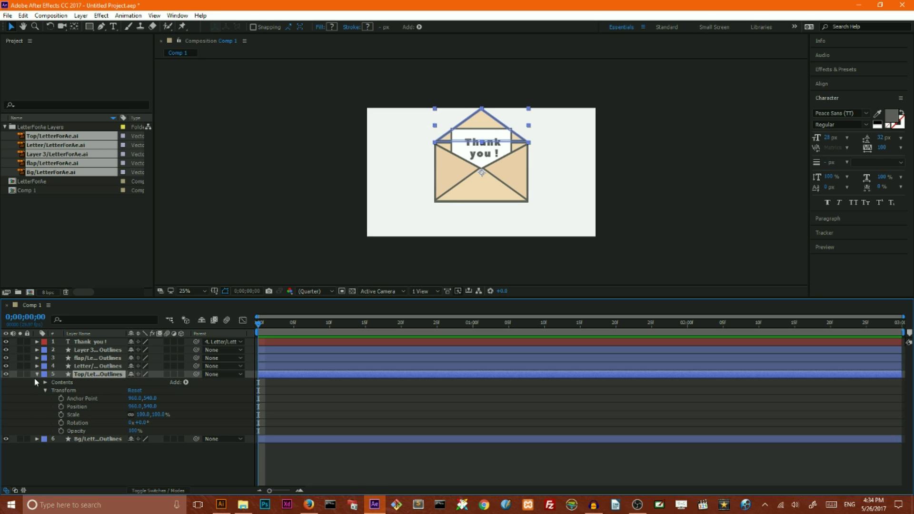
pyautogui.click(45, 389)
pyautogui.click(45, 390)
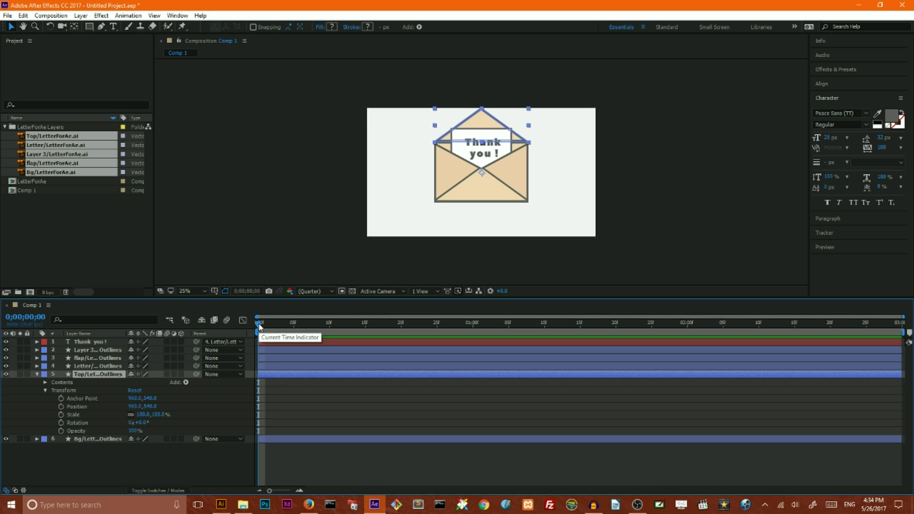
pyautogui.moveTo(259, 326); pyautogui.dragTo(687, 327)
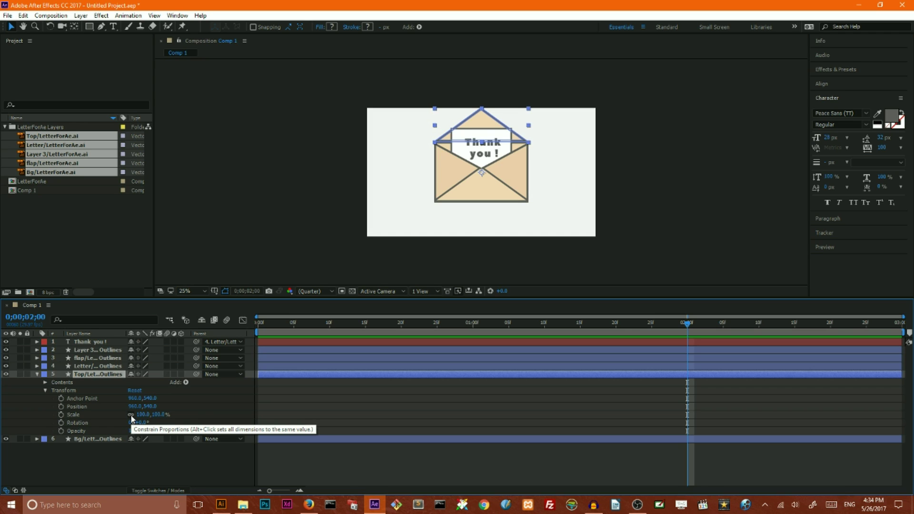
pyautogui.press('super+plus')
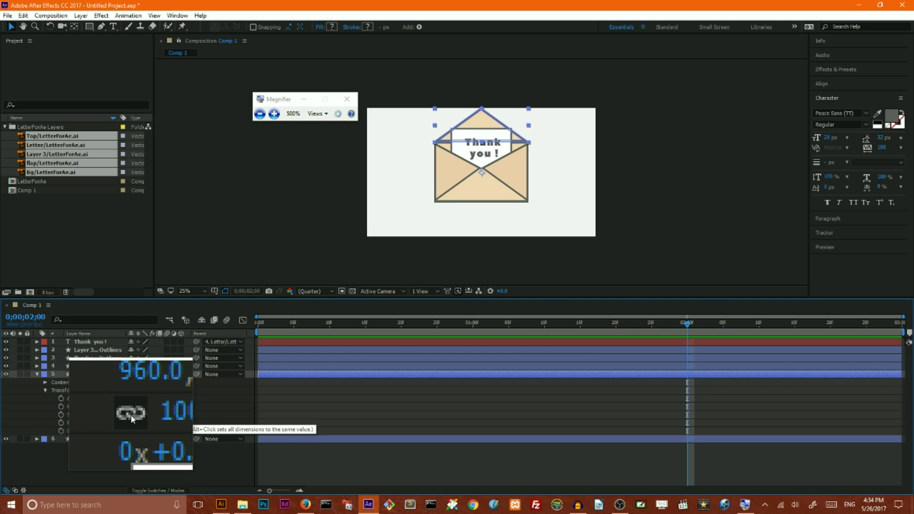
pyautogui.press('super+Escape')
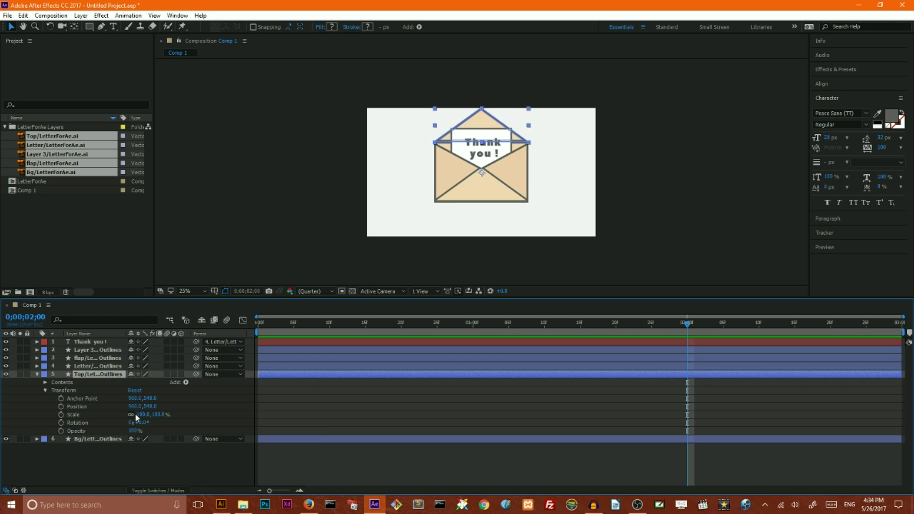
pyautogui.click(61, 414)
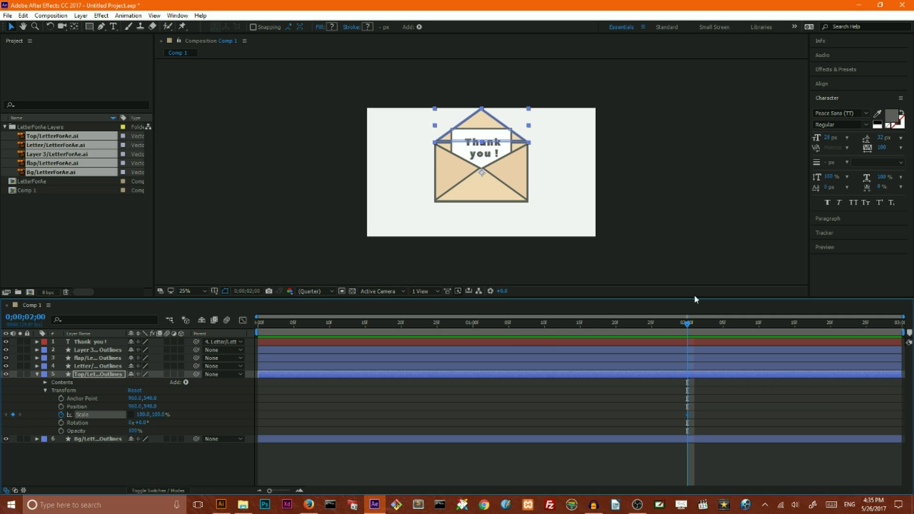
pyautogui.moveTo(688, 325); pyautogui.dragTo(475, 326)
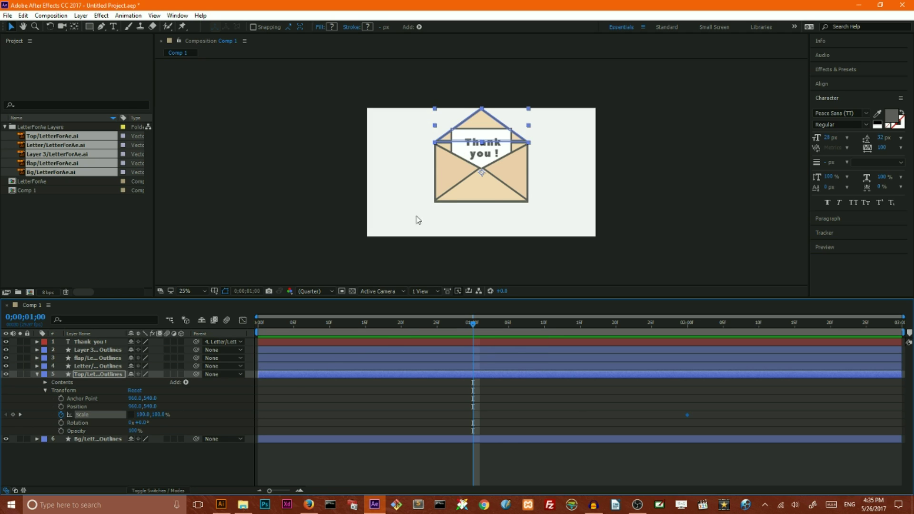
pyautogui.press('y')
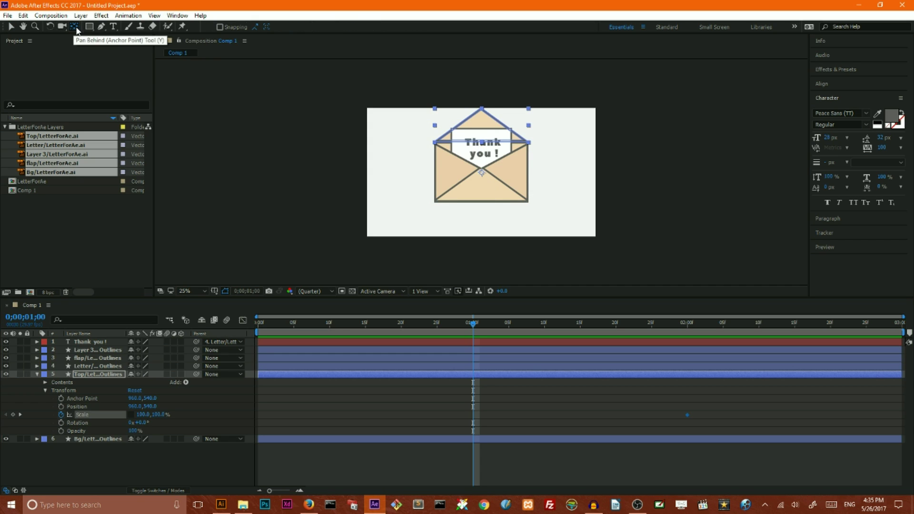
# Raise the Top layer's anchor point to 960,502 with the view zoomed to 50%.
pyautogui.click(481, 172)
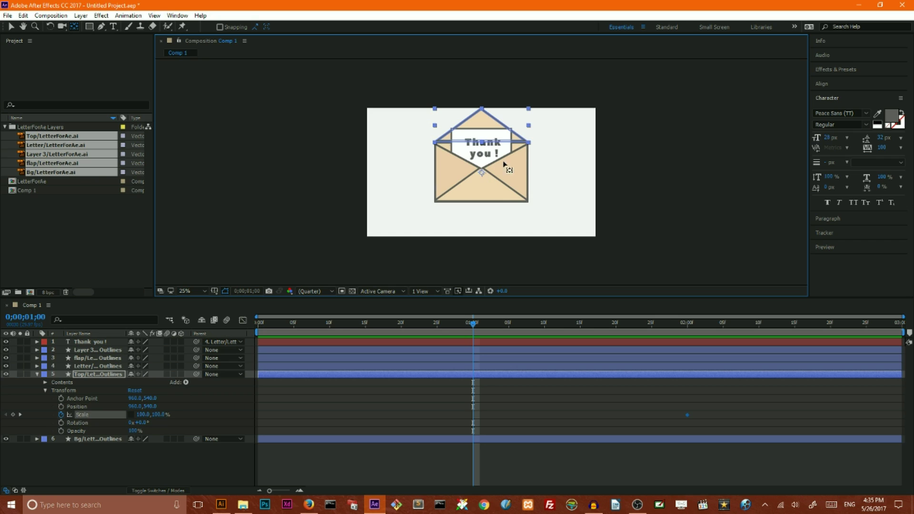
pyautogui.press('.')
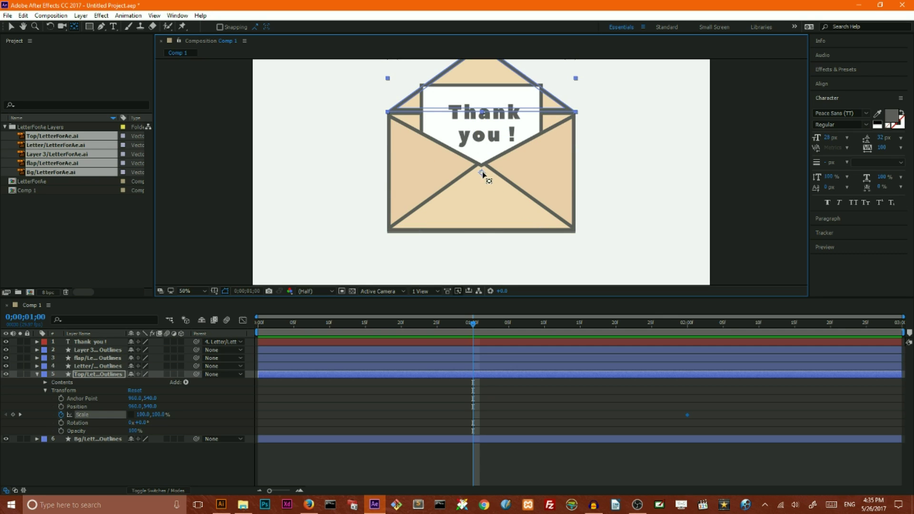
pyautogui.moveTo(482, 176); pyautogui.dragTo(483, 114)
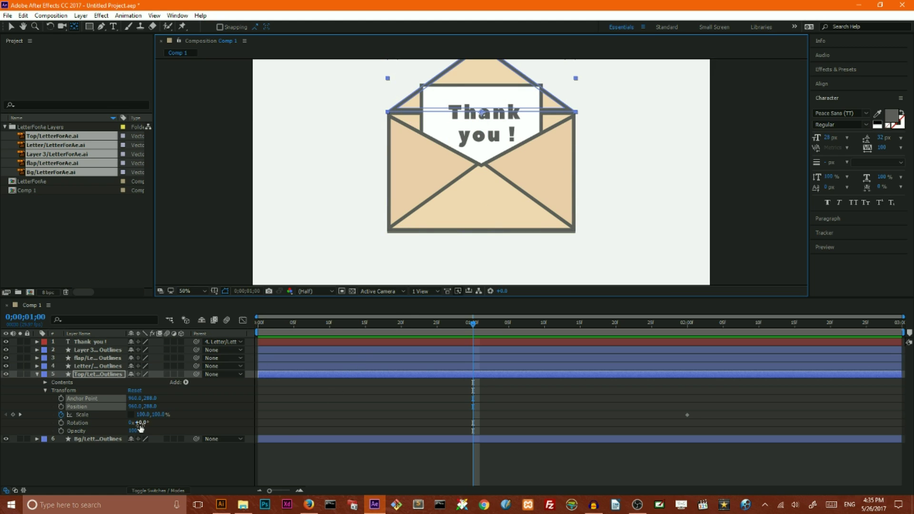
pyautogui.click(15, 26)
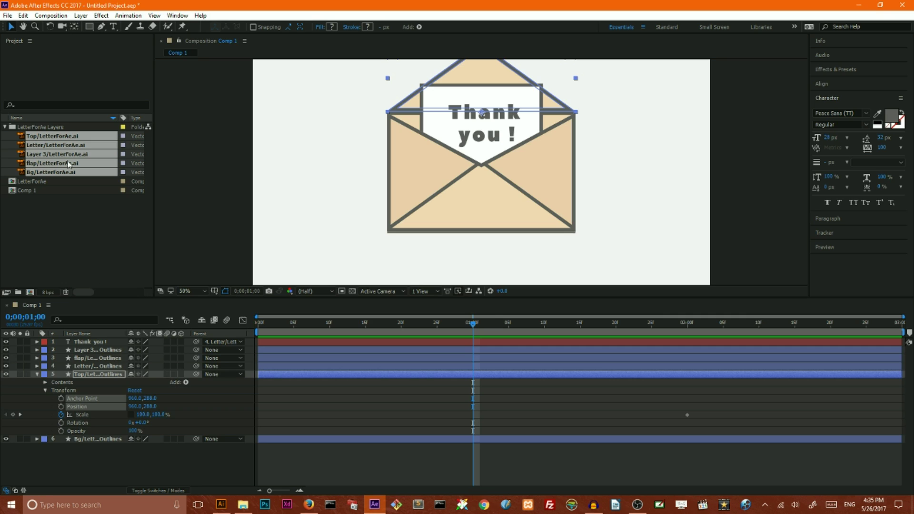
# Set the flap's Scale height to 0% at 1 s, then enter -100 at 0 s.
pyautogui.click(83, 414)
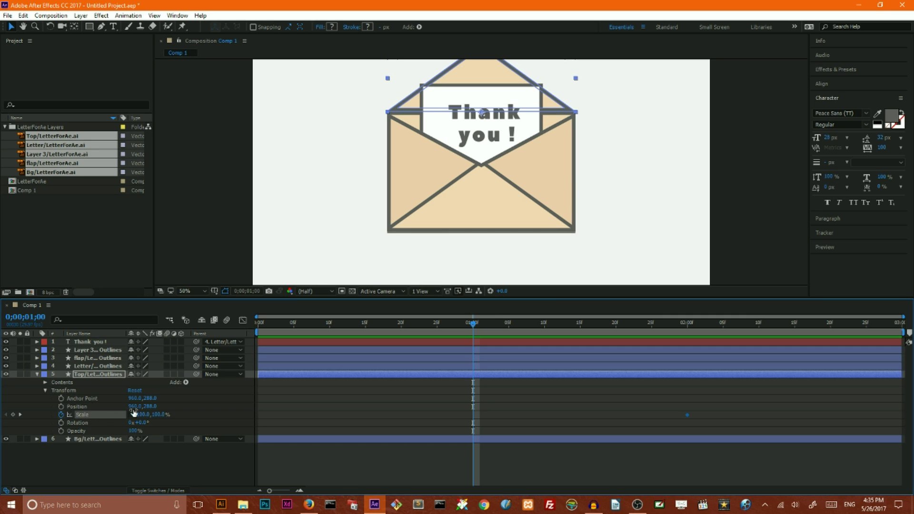
pyautogui.click(160, 415)
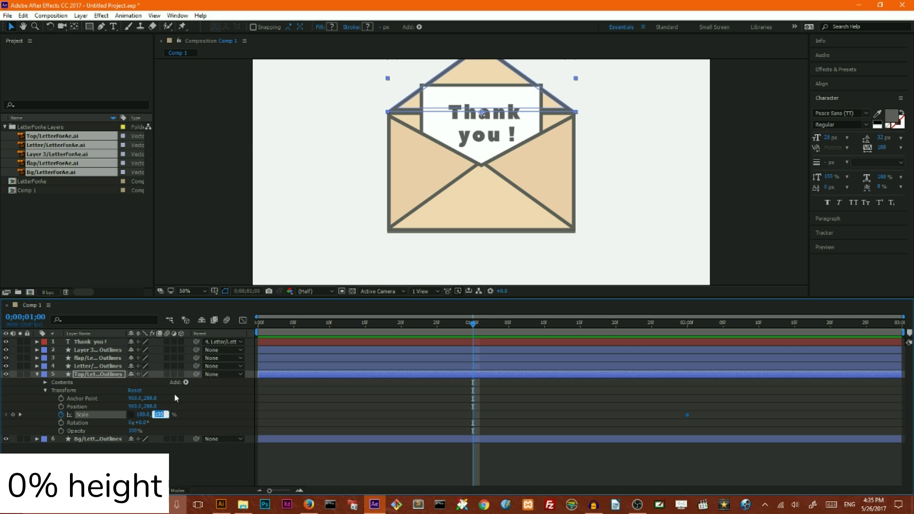
pyautogui.write('0')
pyautogui.press('Return')
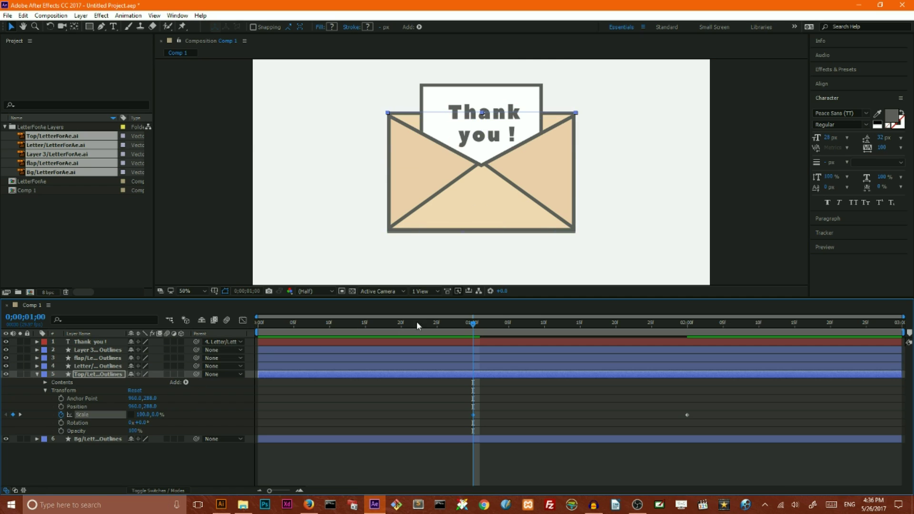
pyautogui.moveTo(473, 328); pyautogui.dragTo(244, 326)
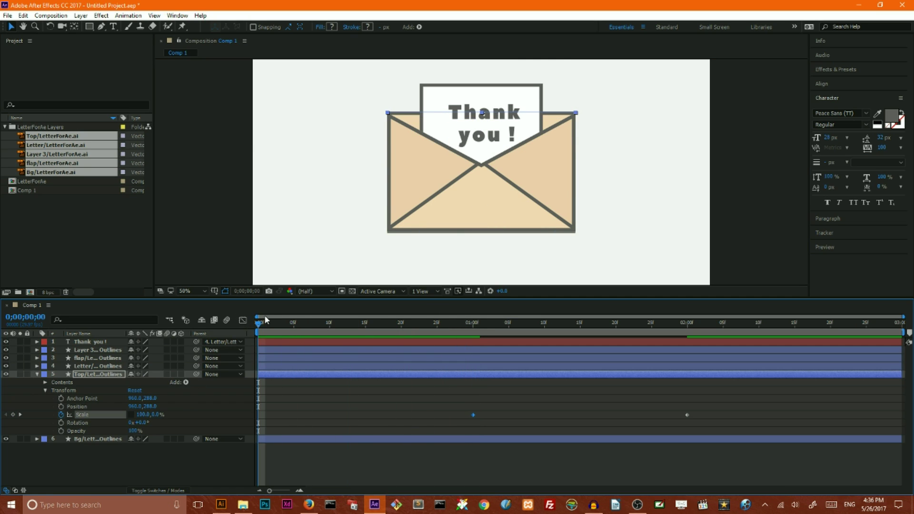
pyautogui.click(155, 415)
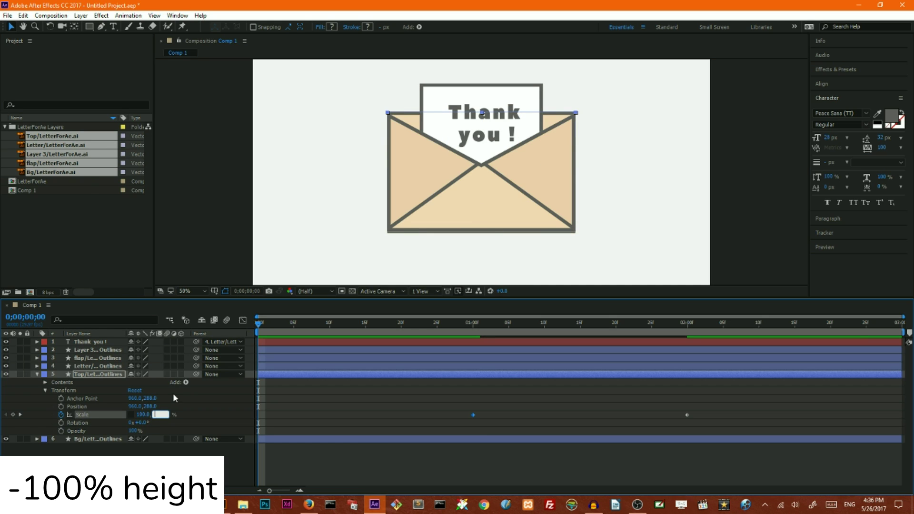
pyautogui.write('-100')
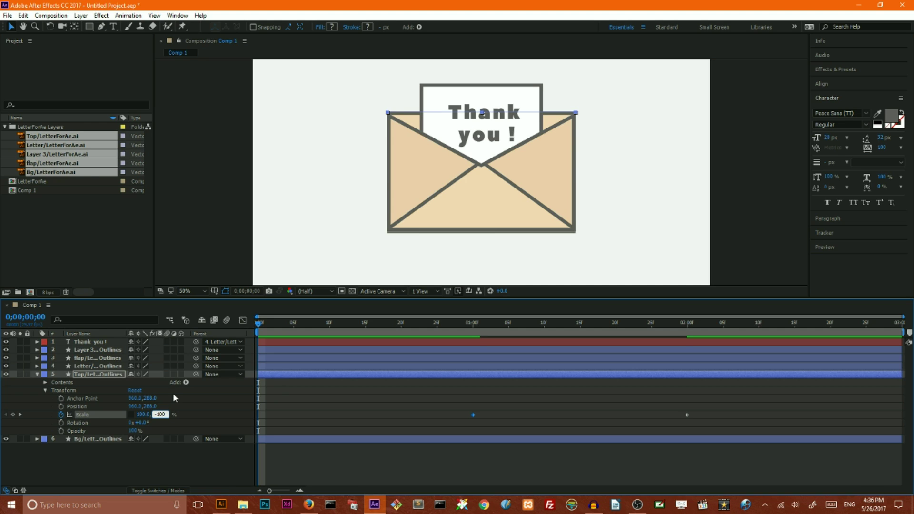
# Confirm the flap's -100% height at 0 s and Easy Ease both Scale keyframes.
pyautogui.press('Return')
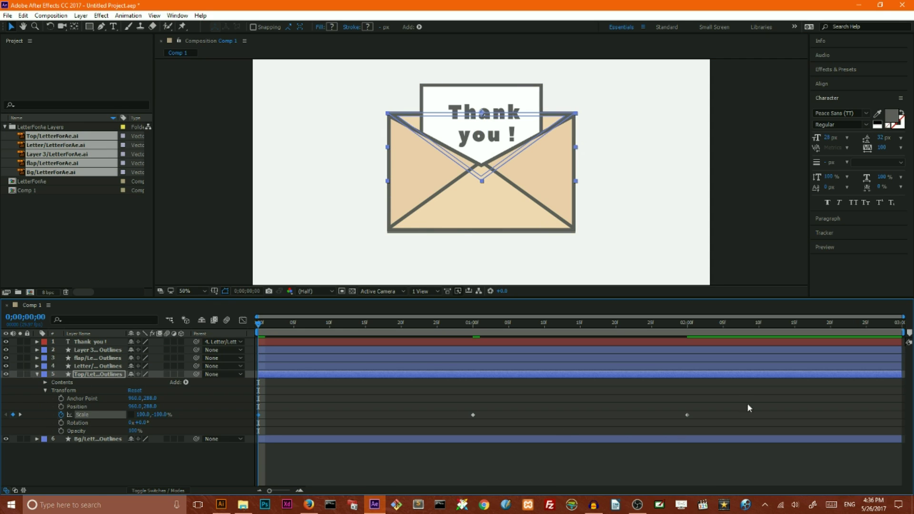
pyautogui.moveTo(736, 400); pyautogui.dragTo(280, 430)
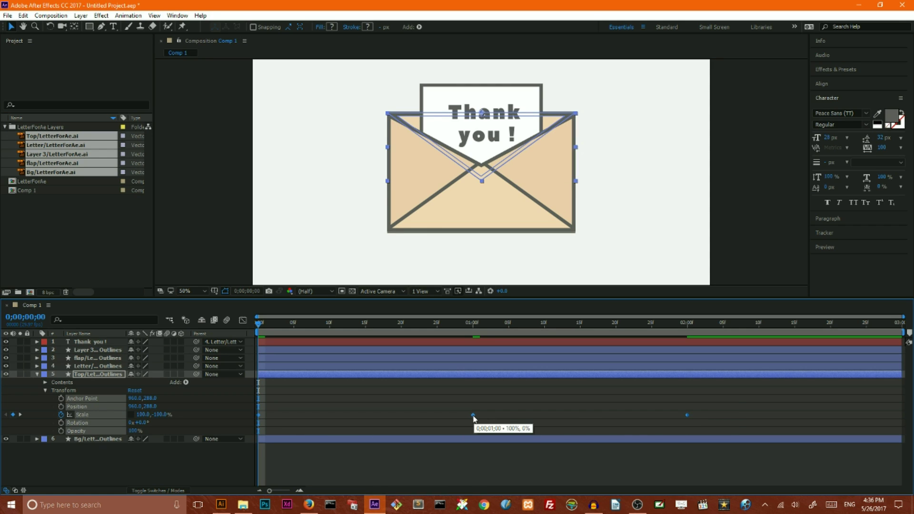
pyautogui.rightClick(474, 418)
pyautogui.moveTo(482, 416)
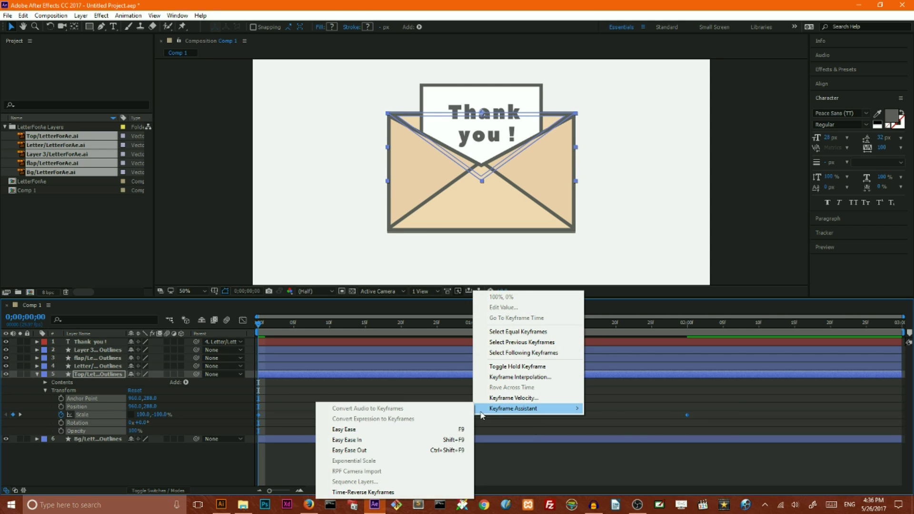
pyautogui.click(362, 430)
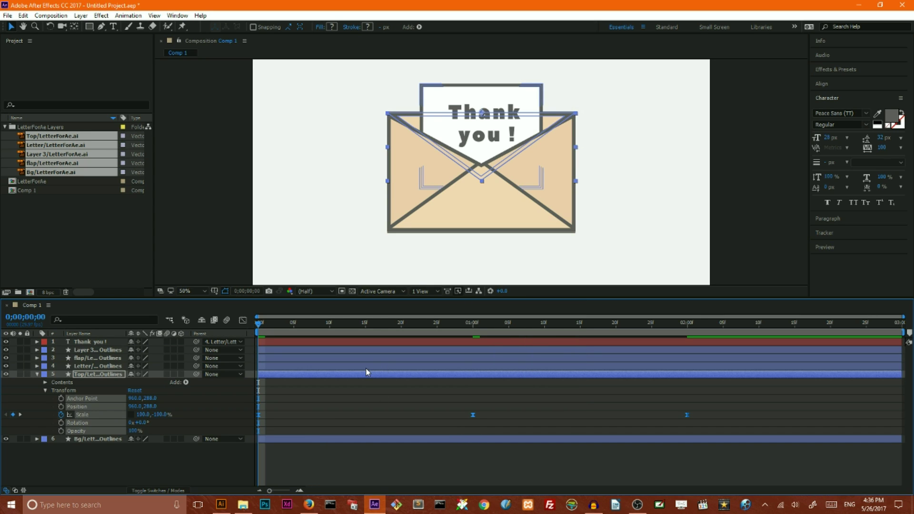
pyautogui.click(37, 374)
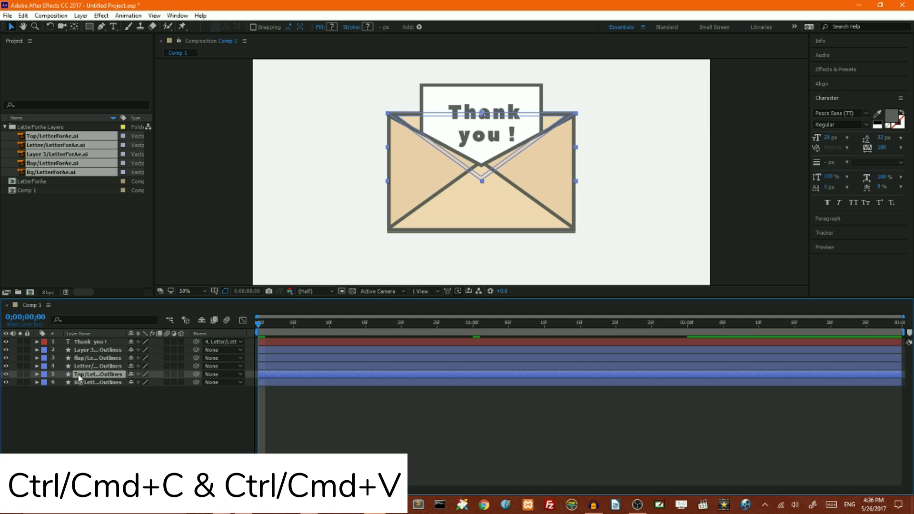
# Paste a copy of the Top flap layer and bring it to the front of the stack.
pyautogui.hotkey('ctrl', 'v')
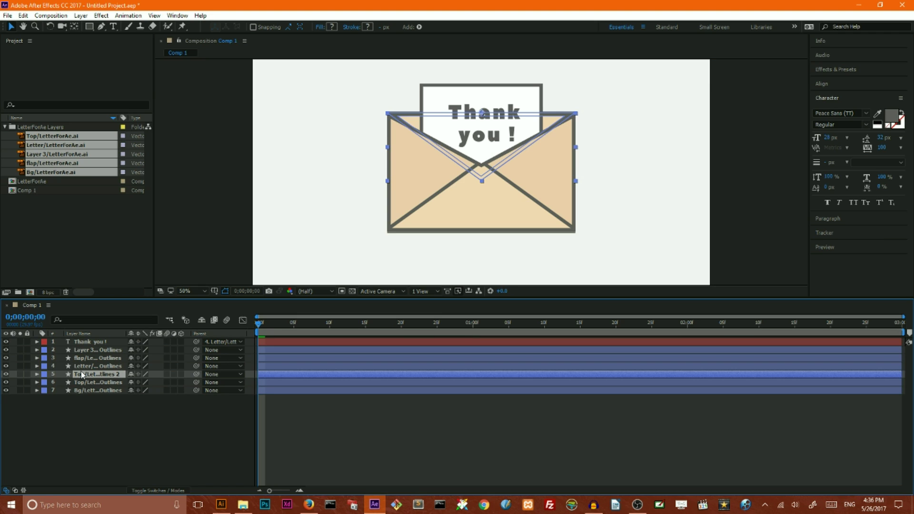
pyautogui.hotkey('ctrl', 'shift', ']')
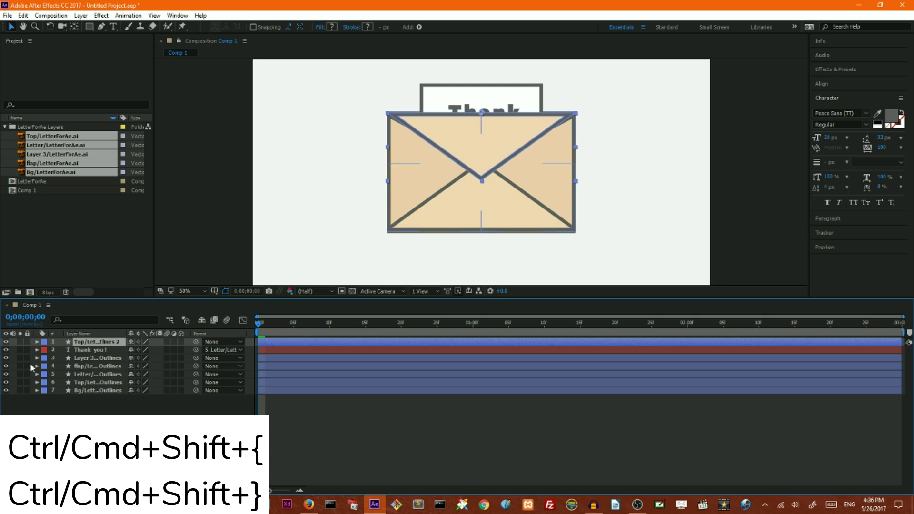
pyautogui.click(36, 342)
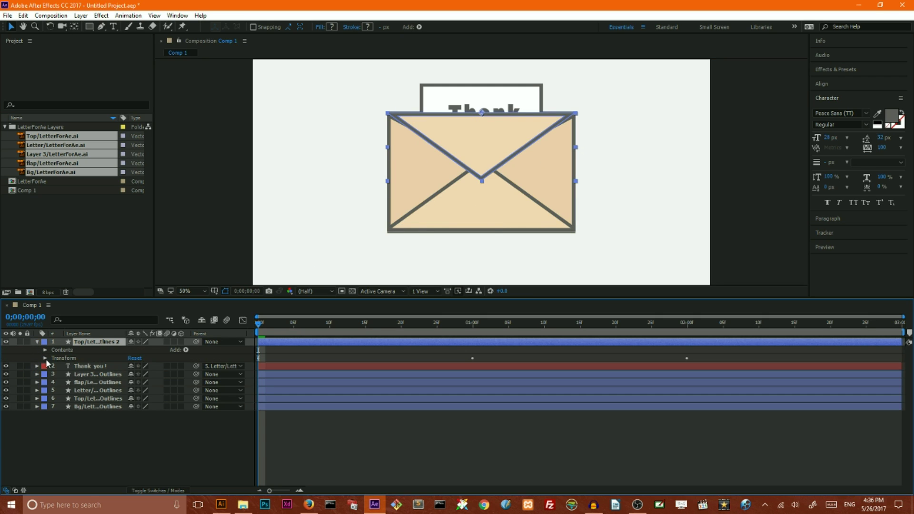
pyautogui.click(46, 358)
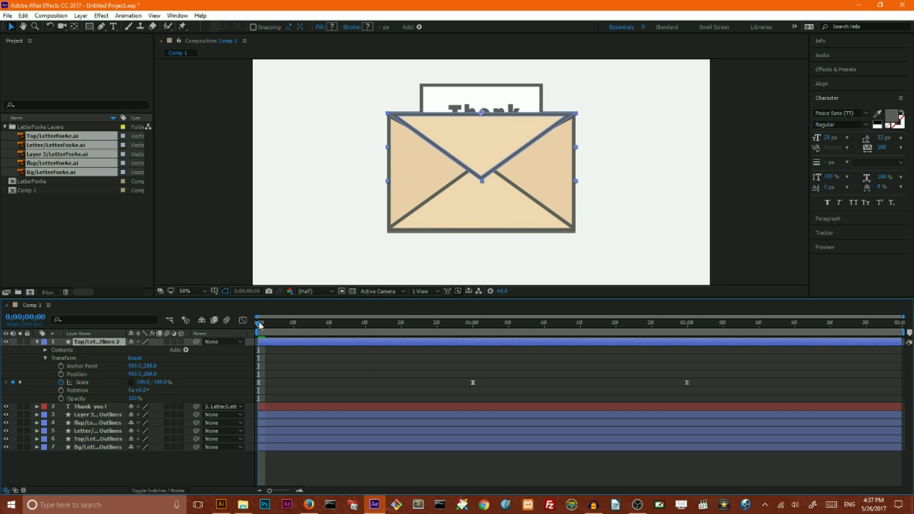
# Delete the flap copy's keyframes at 2 seconds so it stays flat after 1 s.
pyautogui.moveTo(259, 325); pyautogui.dragTo(686, 333)
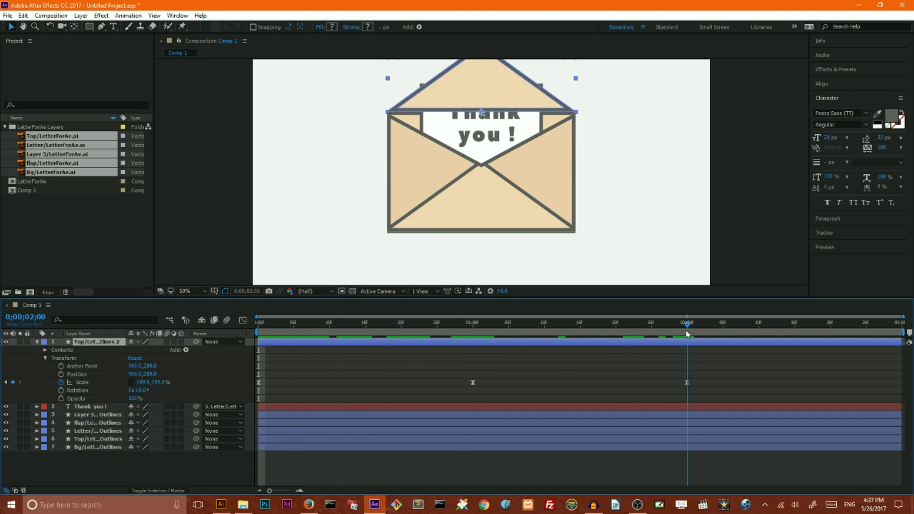
pyautogui.moveTo(715, 373); pyautogui.dragTo(669, 394)
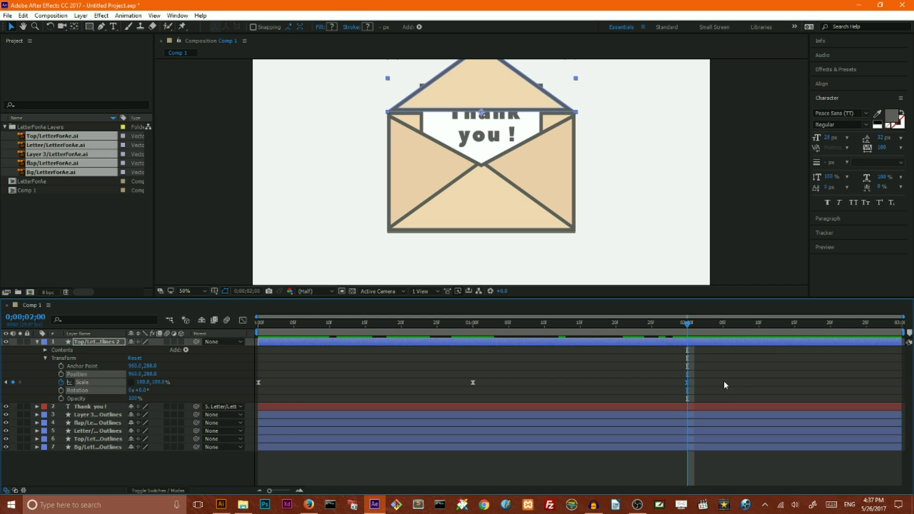
pyautogui.press('Delete')
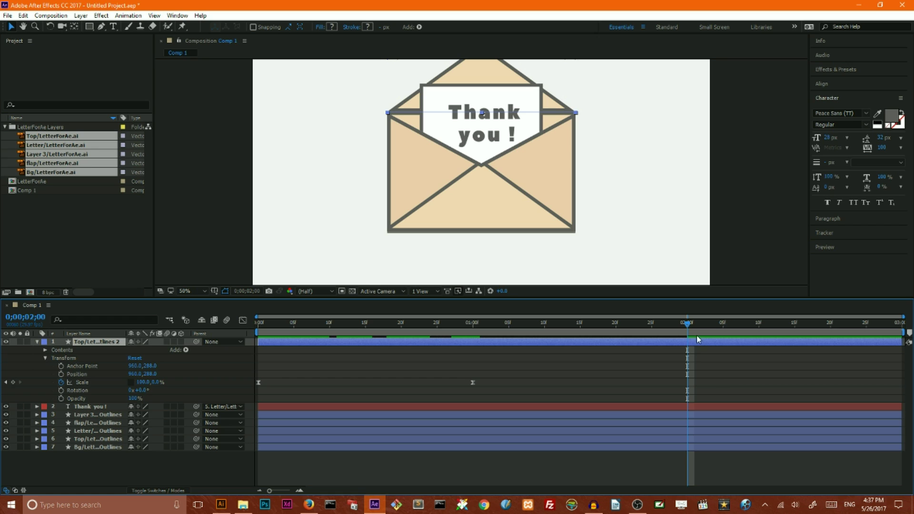
pyautogui.moveTo(685, 328); pyautogui.dragTo(537, 328)
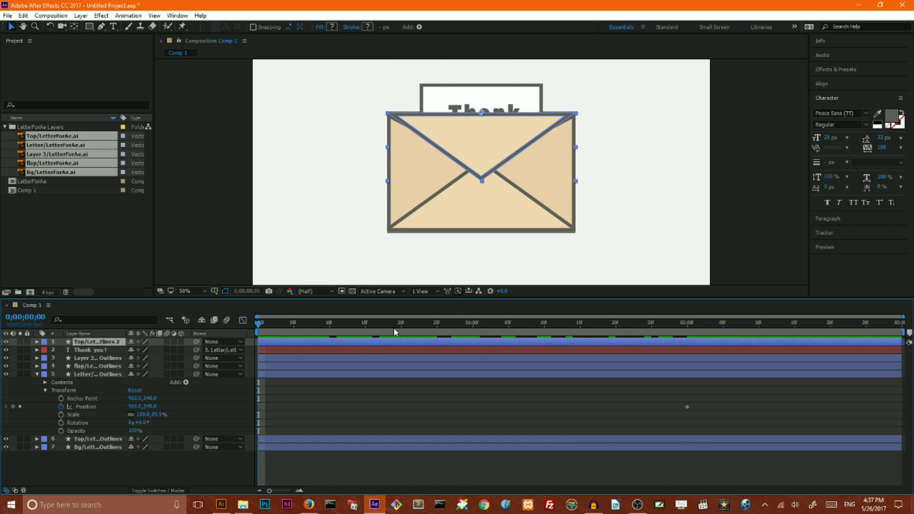
# Lower the letter card into the envelope at the start of the timeline.
pyautogui.click(277, 350)
pyautogui.moveTo(258, 324); pyautogui.dragTo(691, 341)
pyautogui.moveTo(679, 398); pyautogui.dragTo(695, 421)
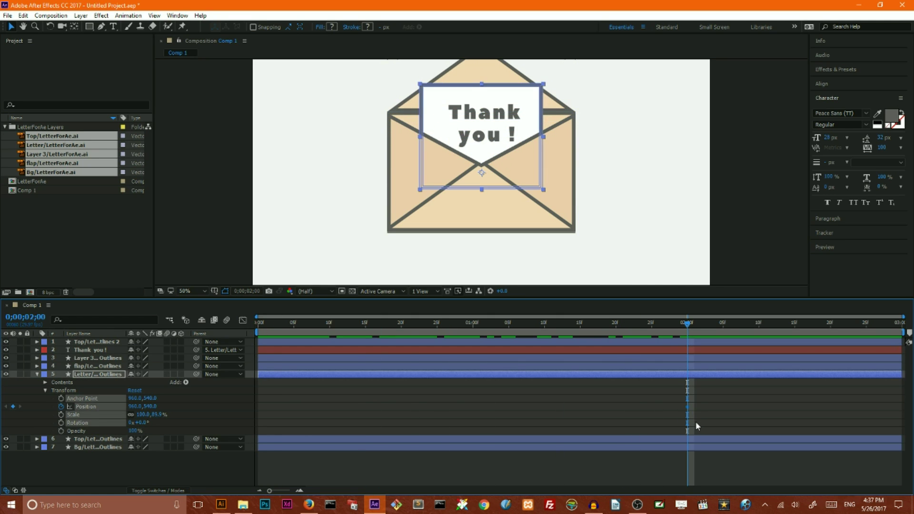
pyautogui.moveTo(687, 323); pyautogui.dragTo(231, 325)
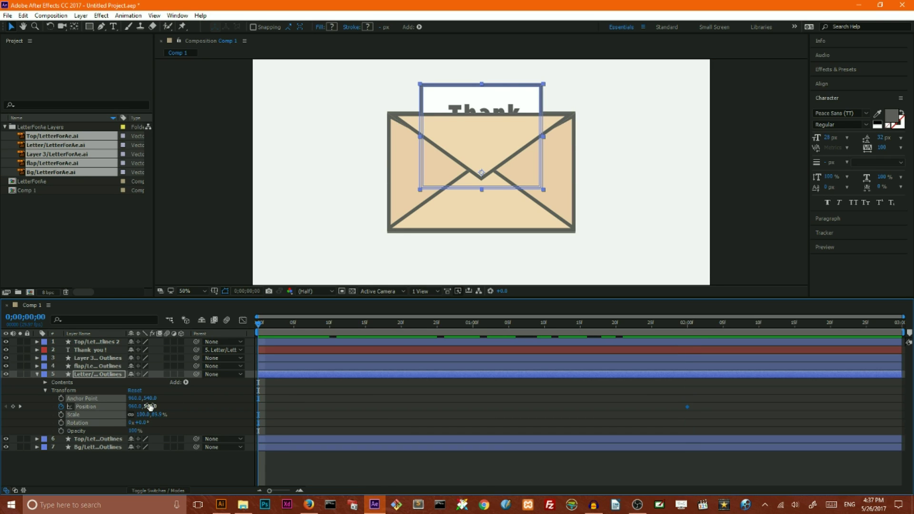
pyautogui.moveTo(149, 407); pyautogui.dragTo(239, 403)
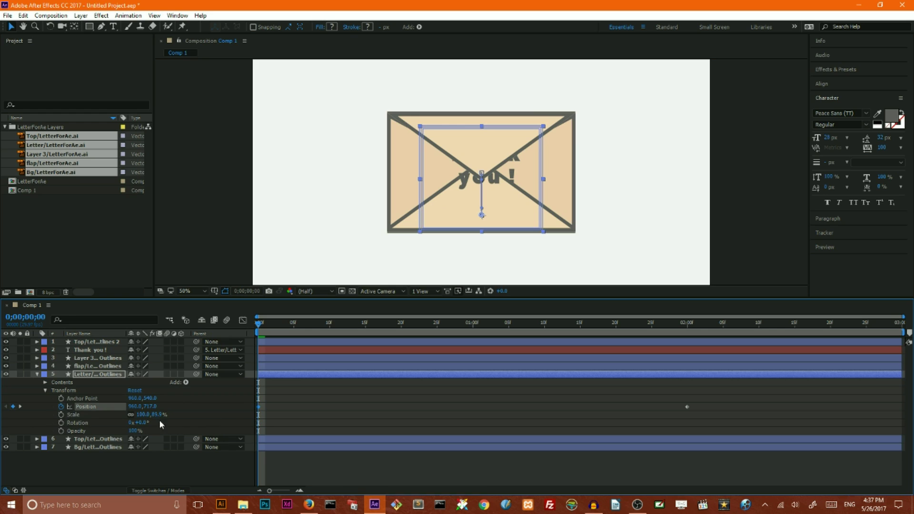
# Move the Thank you ! text below the flap and Easy Ease the letter's Position keyframes.
pyautogui.click(88, 350)
pyautogui.moveTo(87, 367); pyautogui.dragTo(90, 371)
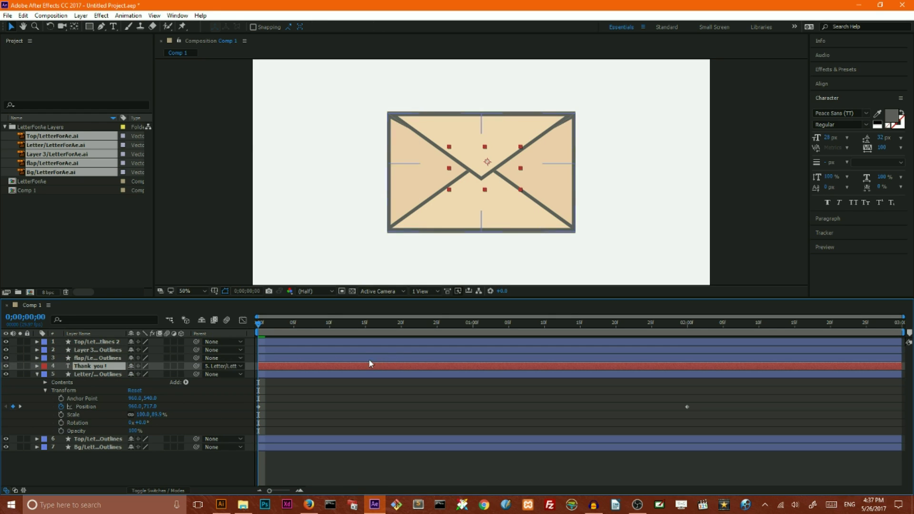
pyautogui.moveTo(759, 399); pyautogui.dragTo(254, 419)
pyautogui.rightClick(686, 409)
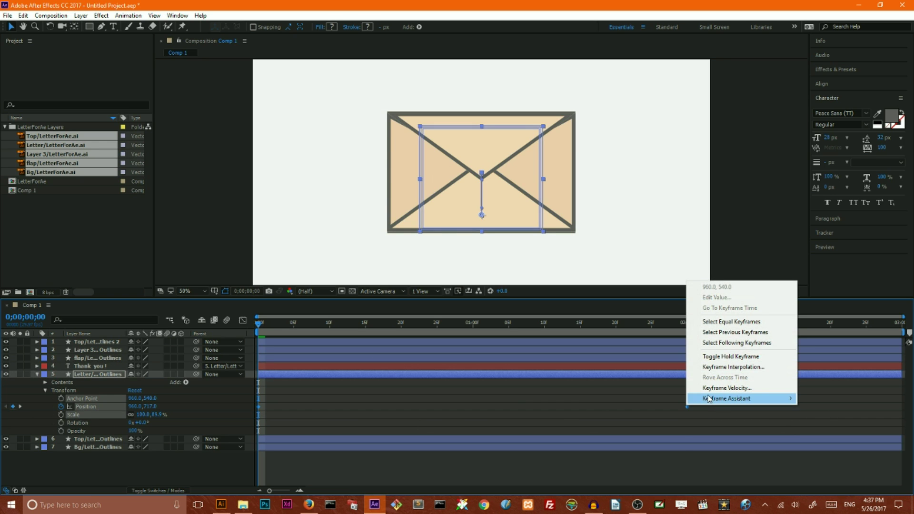
pyautogui.moveTo(709, 398)
pyautogui.click(567, 420)
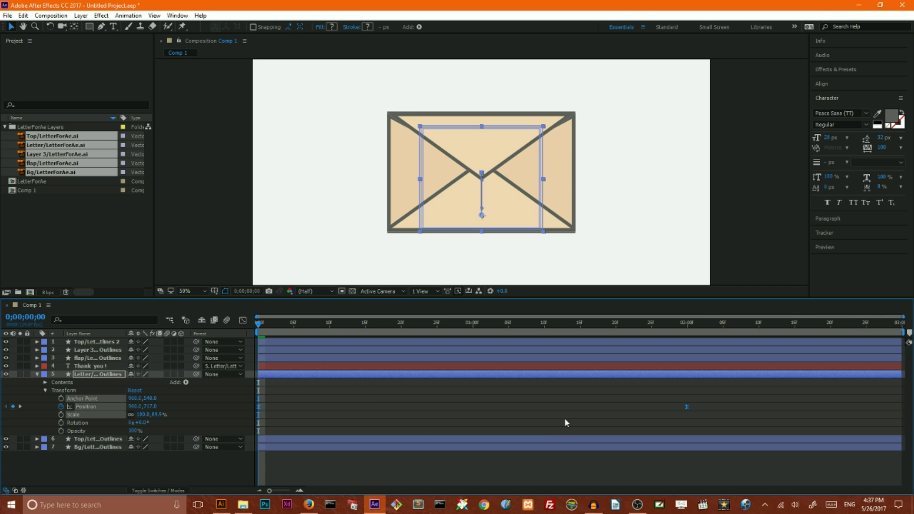
pyautogui.moveTo(259, 325); pyautogui.dragTo(259, 325)
pyautogui.click(37, 375)
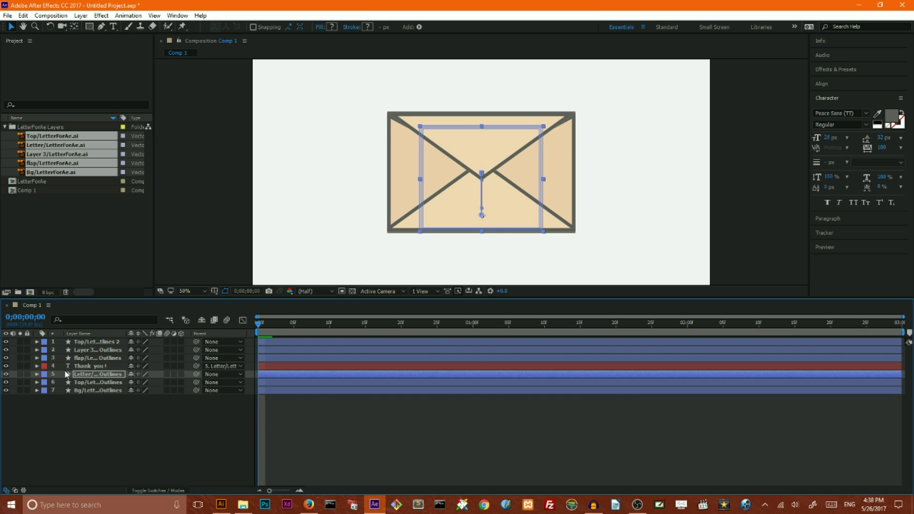
pyautogui.moveTo(259, 328); pyautogui.dragTo(245, 314)
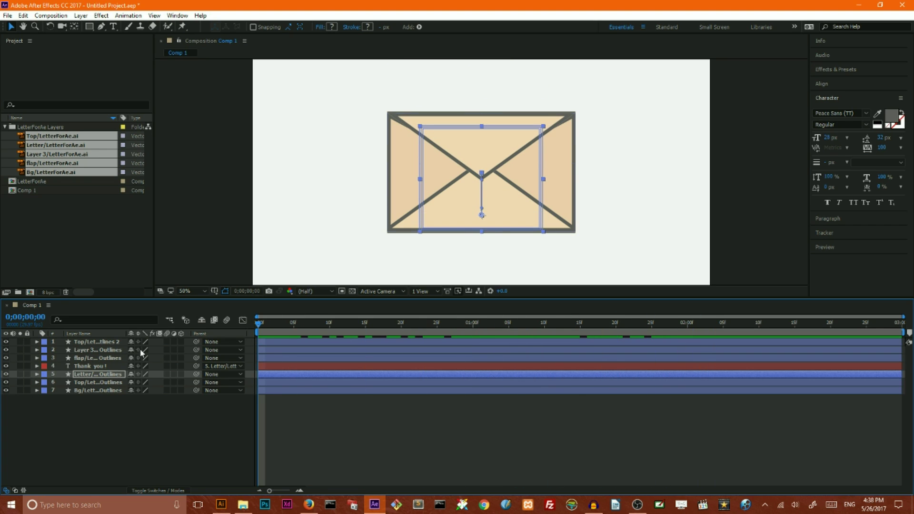
# Delete the flap's first Scale keyframe so it stays flat at the start.
pyautogui.click(37, 382)
pyautogui.moveTo(273, 415); pyautogui.dragTo(247, 438)
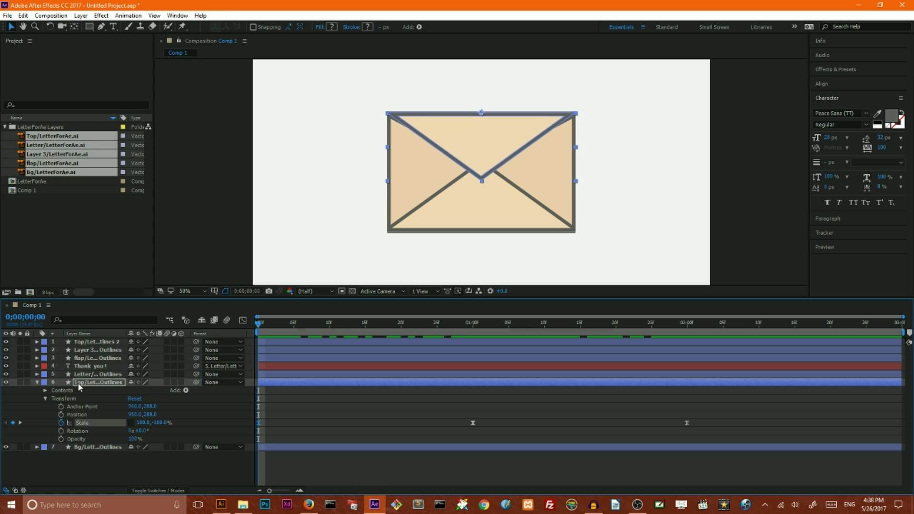
pyautogui.click(37, 382)
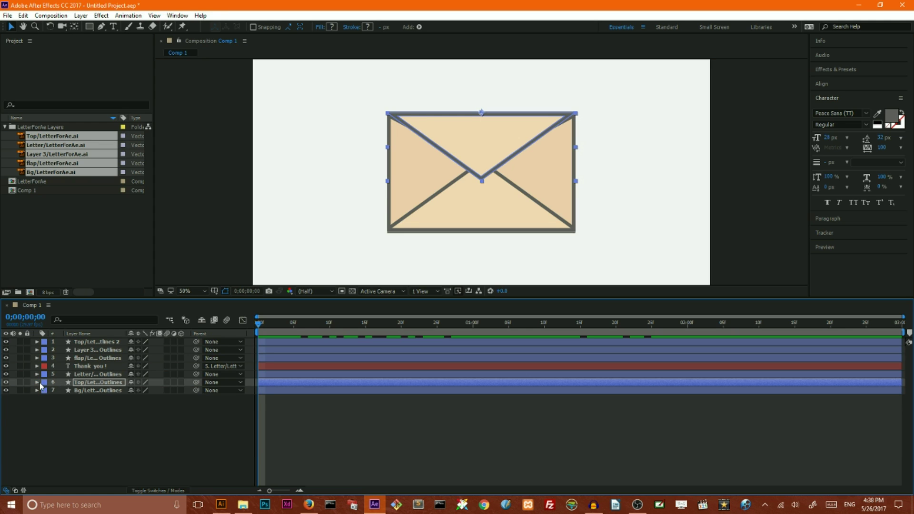
pyautogui.click(37, 384)
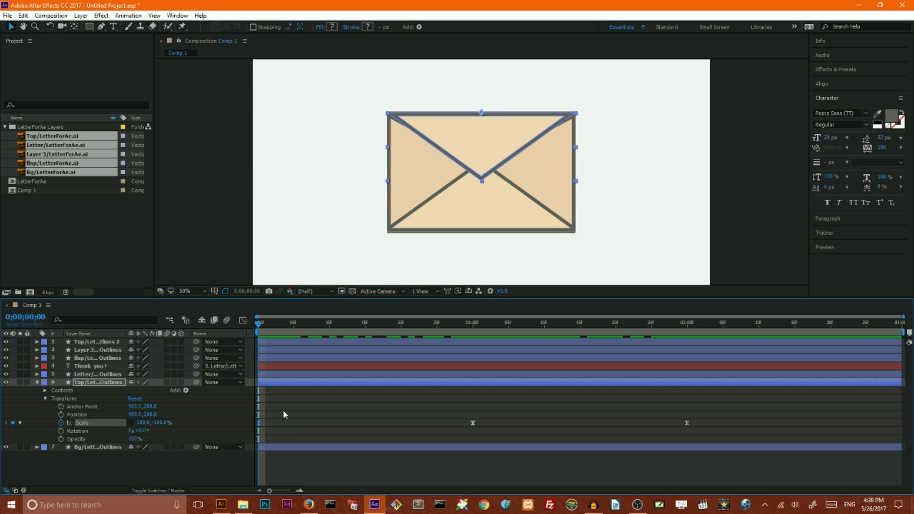
pyautogui.press('Delete')
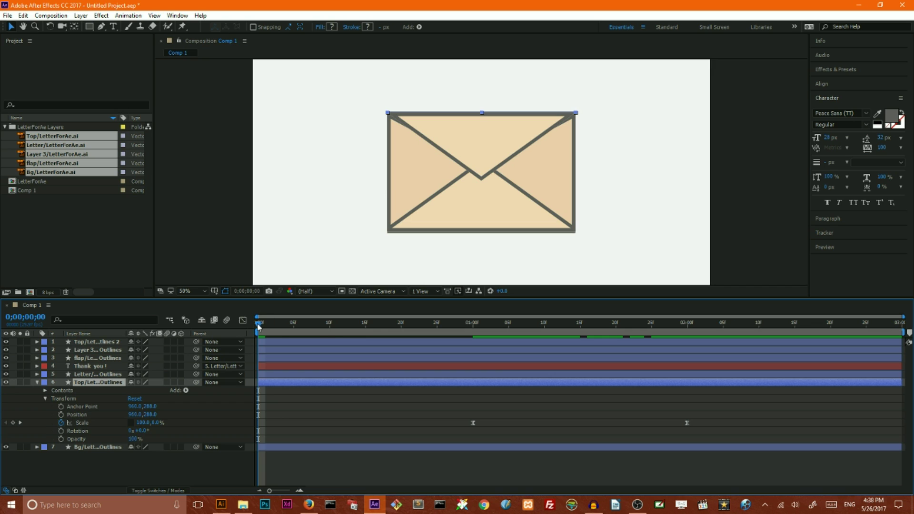
pyautogui.moveTo(259, 326); pyautogui.dragTo(87, 385)
# Shift the flap's remaining Scale keyframes a couple of frames earlier, before 1 second.
pyautogui.moveTo(273, 322); pyautogui.dragTo(474, 340)
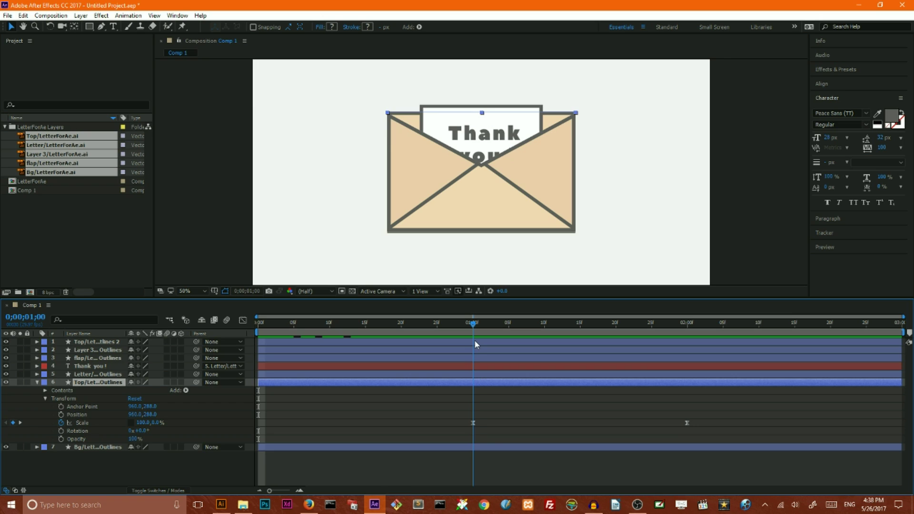
pyautogui.moveTo(473, 339); pyautogui.dragTo(474, 339)
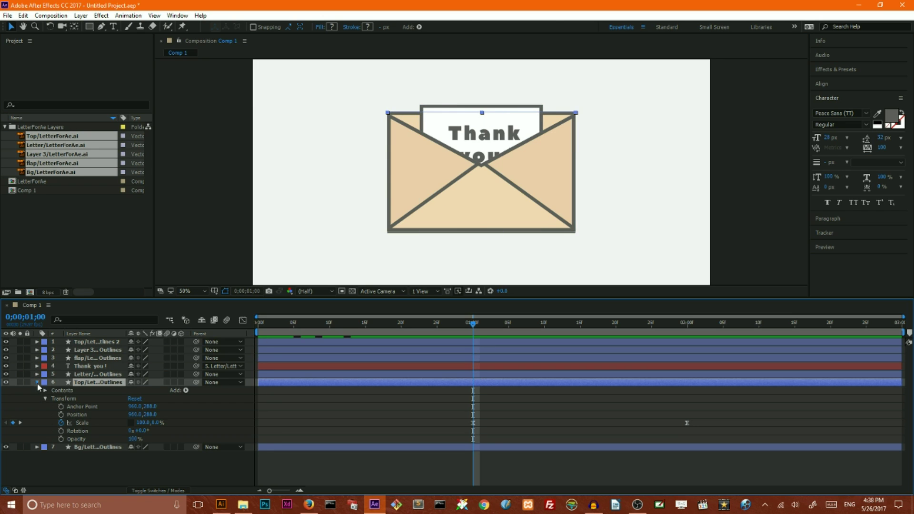
pyautogui.moveTo(441, 395); pyautogui.dragTo(720, 444)
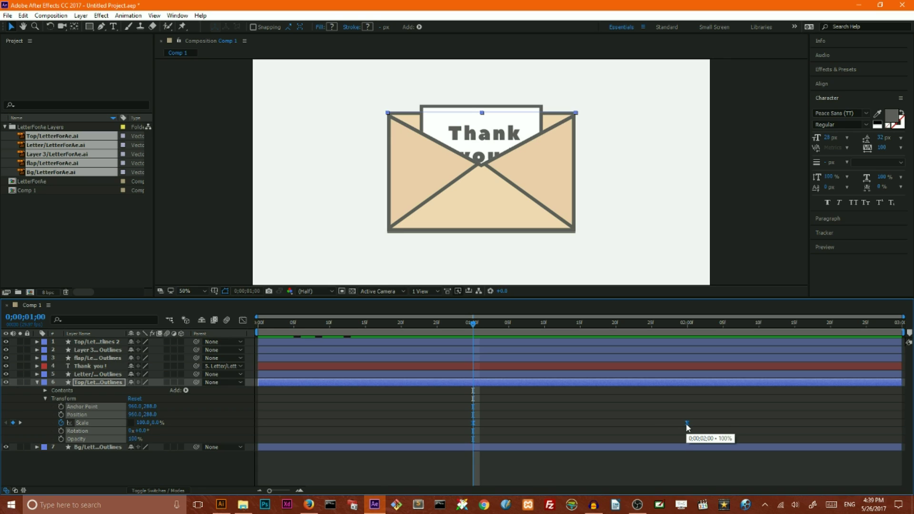
pyautogui.moveTo(686, 423); pyautogui.dragTo(673, 423)
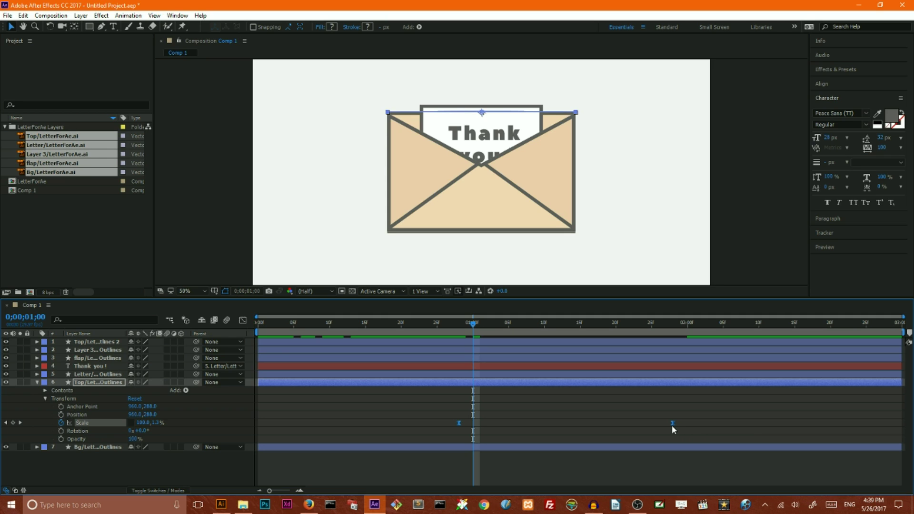
pyautogui.moveTo(670, 426); pyautogui.dragTo(666, 427)
pyautogui.moveTo(473, 325); pyautogui.dragTo(449, 328)
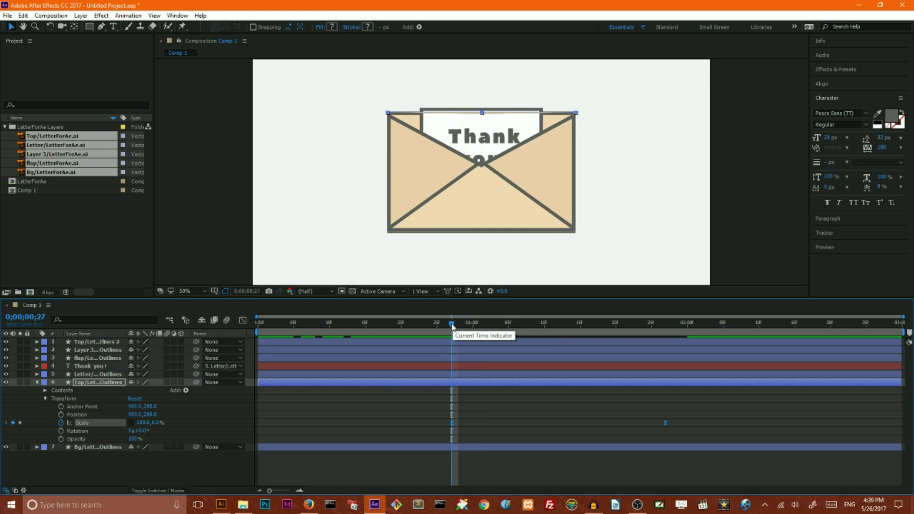
pyautogui.moveTo(451, 325); pyautogui.dragTo(493, 336)
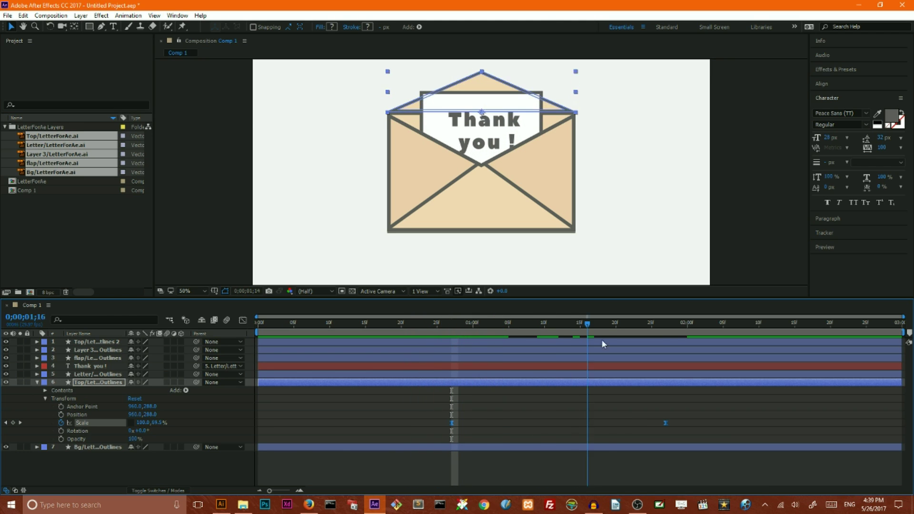
pyautogui.press('space')
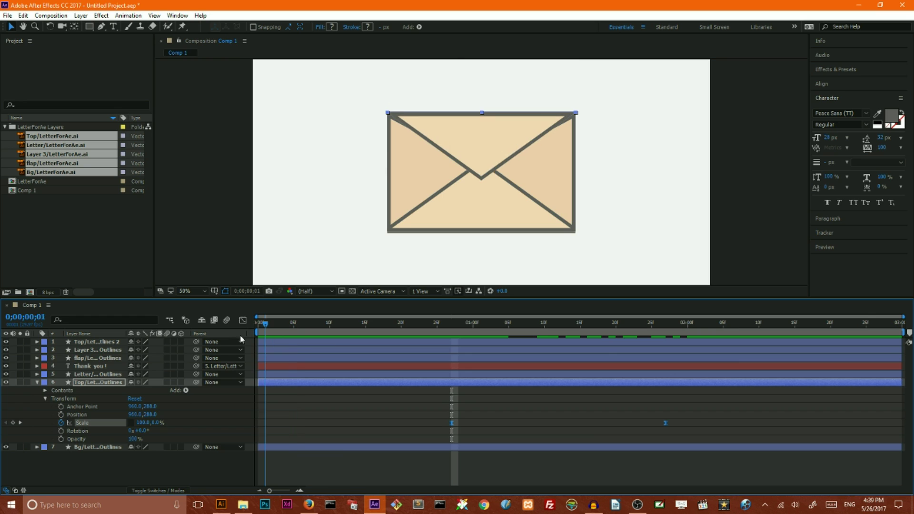
pyautogui.moveTo(259, 332); pyautogui.dragTo(130, 321)
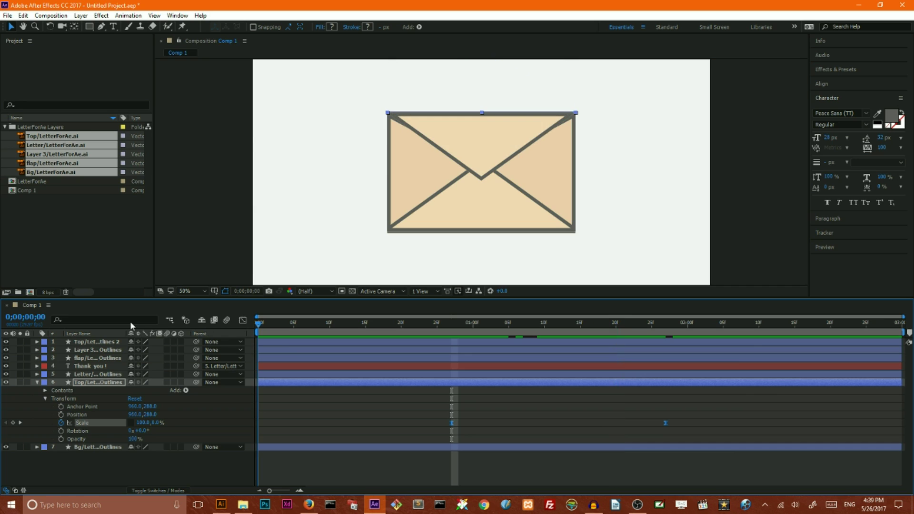
# Lower the Letter's Position at 1 s to 960,657.5 so only 'Thank' peeks out.
pyautogui.click(38, 382)
pyautogui.click(61, 375)
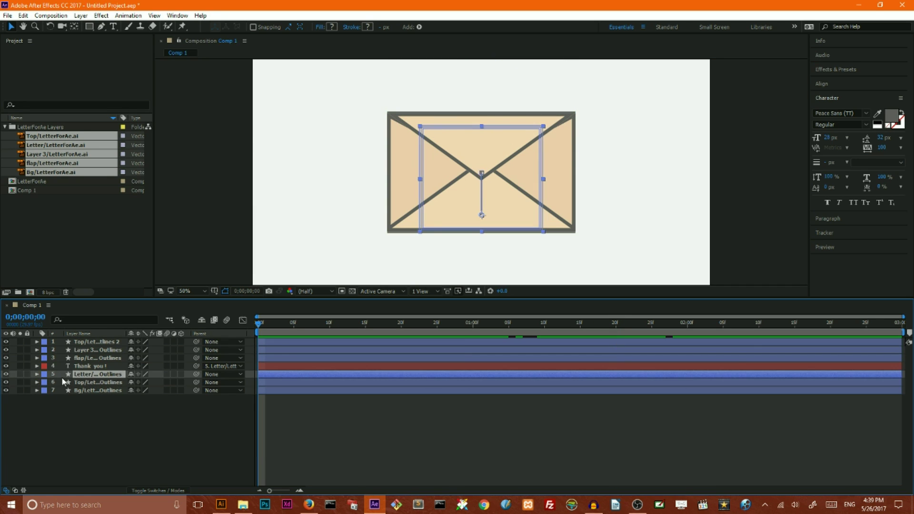
pyautogui.click(37, 375)
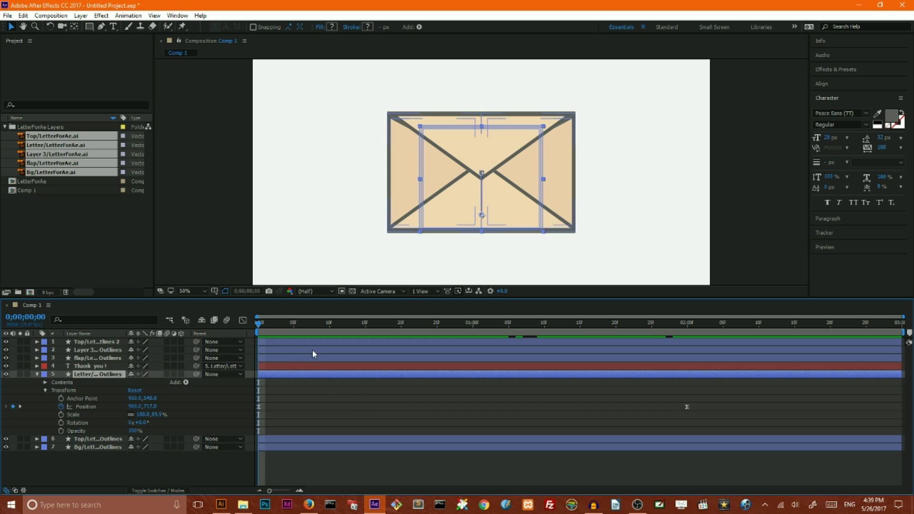
pyautogui.moveTo(260, 326); pyautogui.dragTo(476, 326)
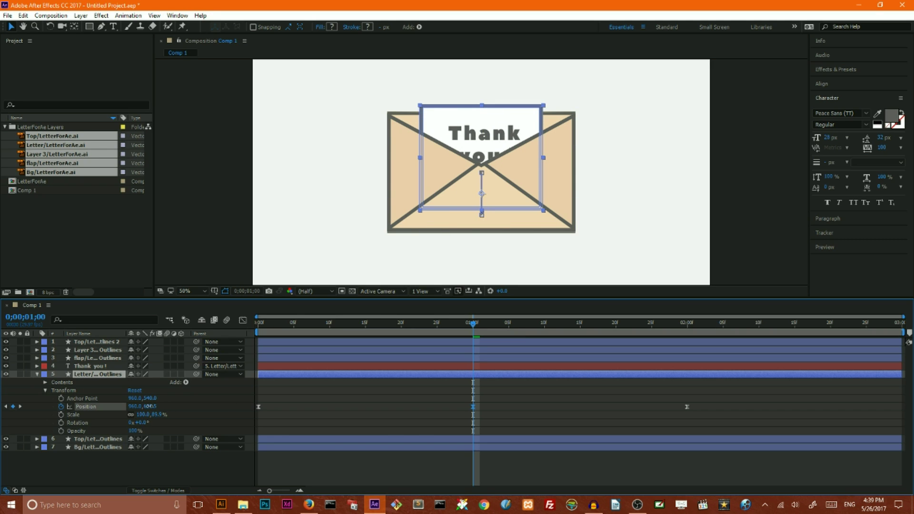
pyautogui.moveTo(152, 408); pyautogui.dragTo(165, 406)
pyautogui.press('Down')
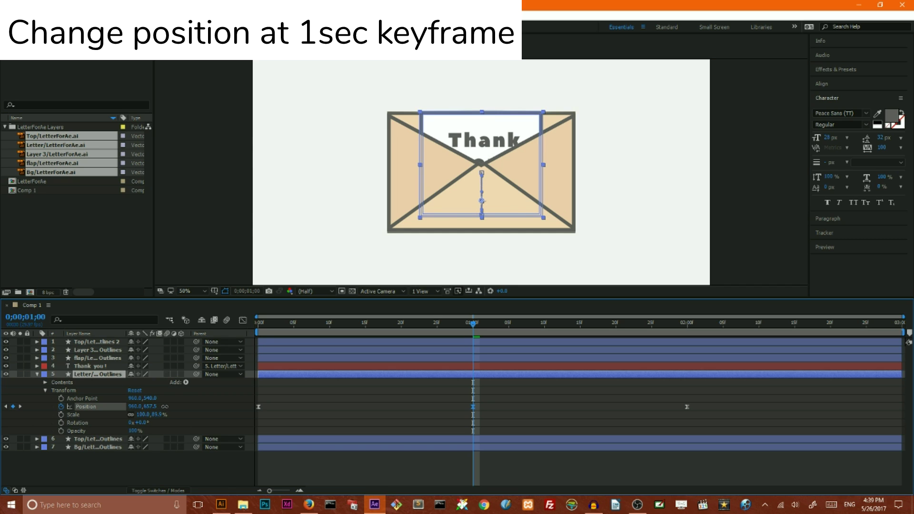
pyautogui.moveTo(453, 326); pyautogui.dragTo(240, 333)
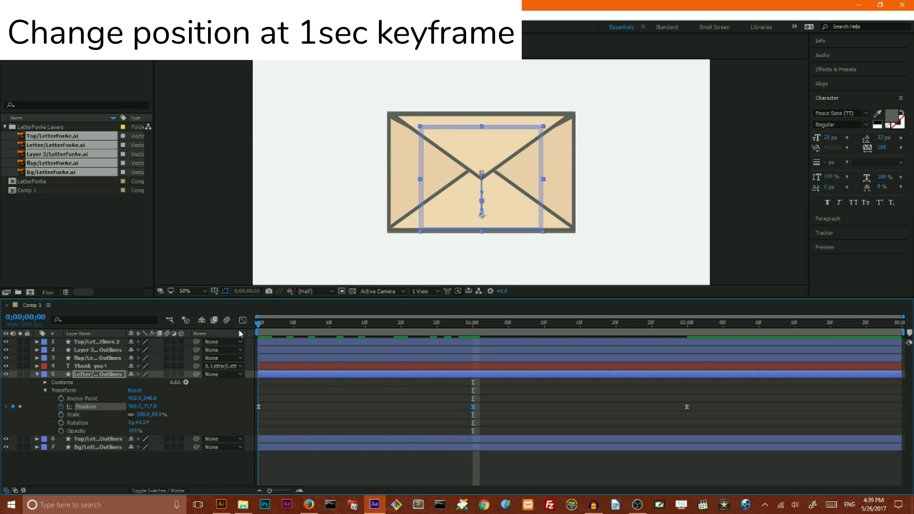
pyautogui.click(37, 374)
pyautogui.moveTo(261, 326); pyautogui.dragTo(248, 267)
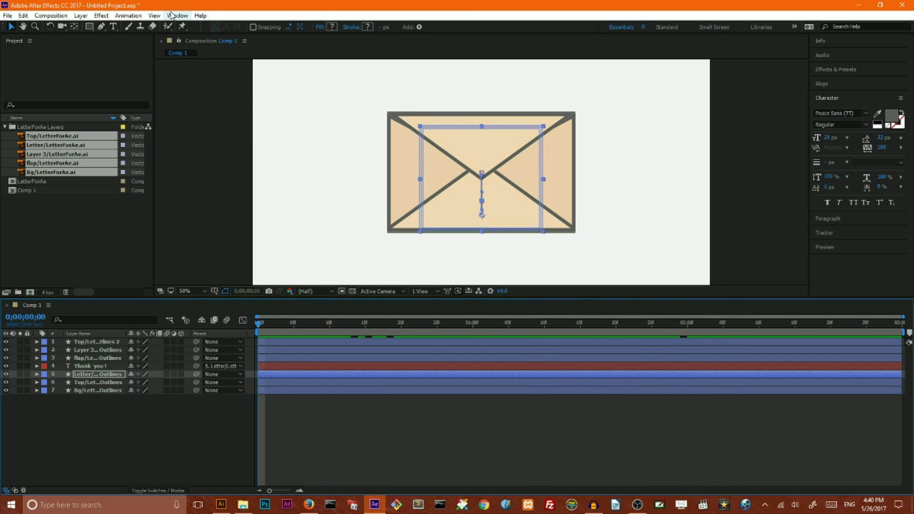
# Show the Preview panel from the Window menu and play the full animation.
pyautogui.click(176, 15)
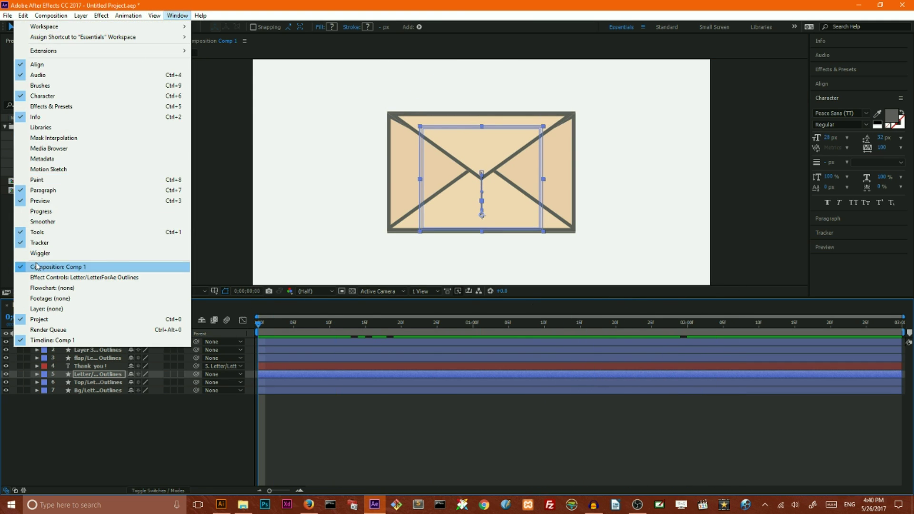
pyautogui.click(56, 202)
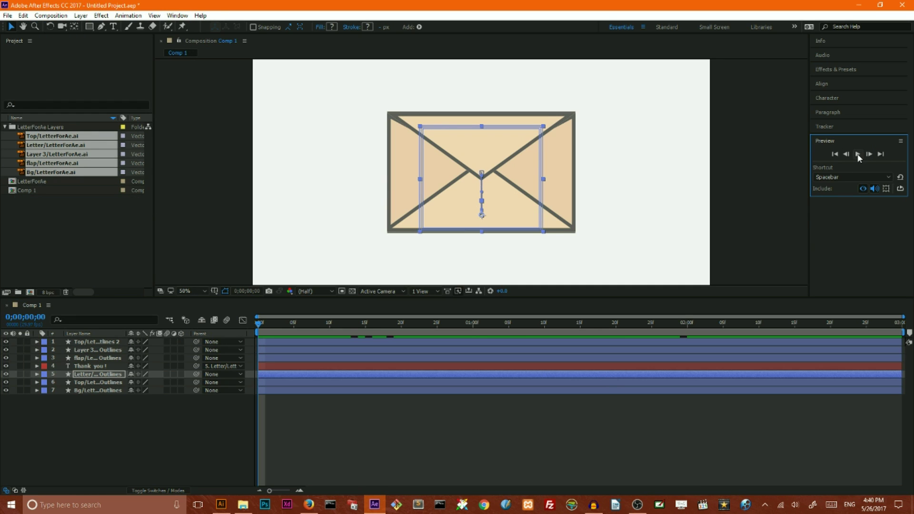
pyautogui.click(858, 155)
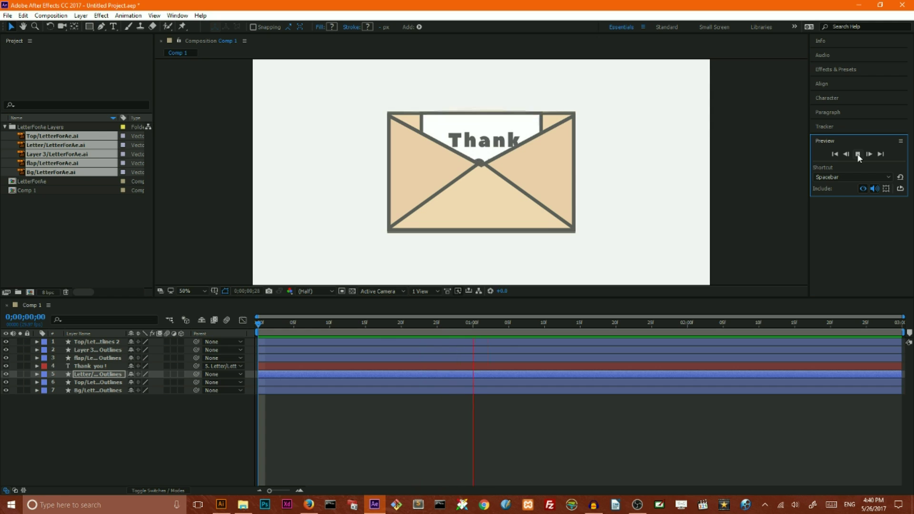